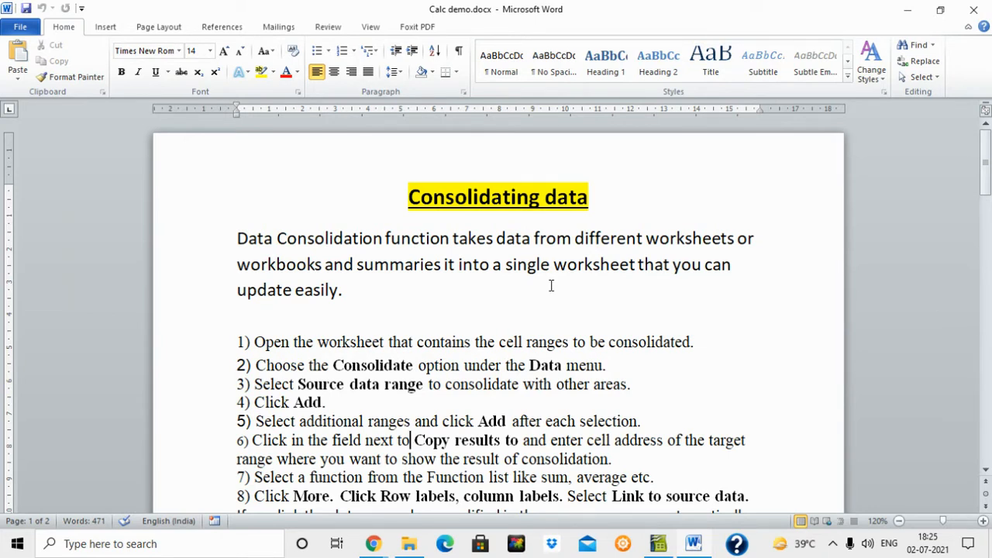
- Switch to the Untitled 1 spreadsheet in OpenOffice Calc
mouse_move(657, 546)
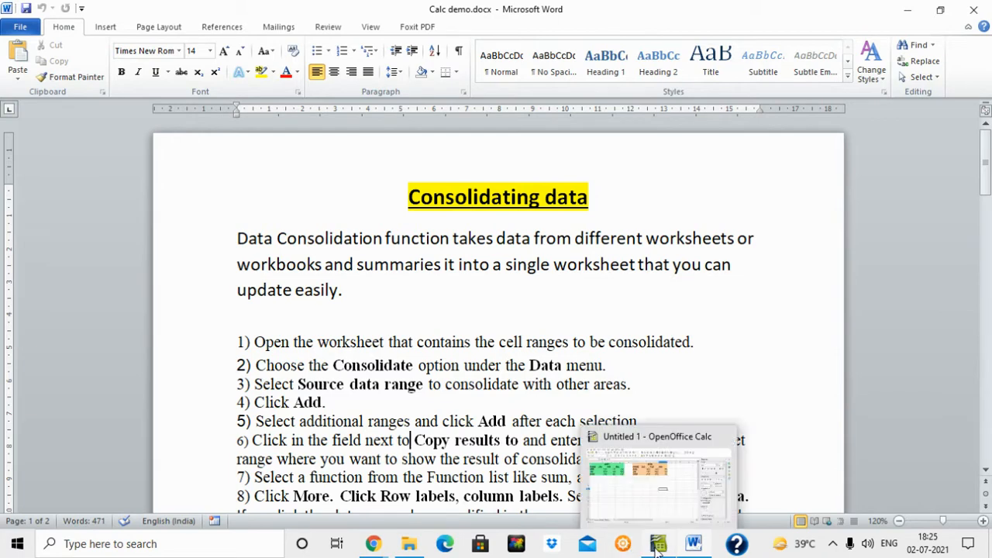
click(654, 512)
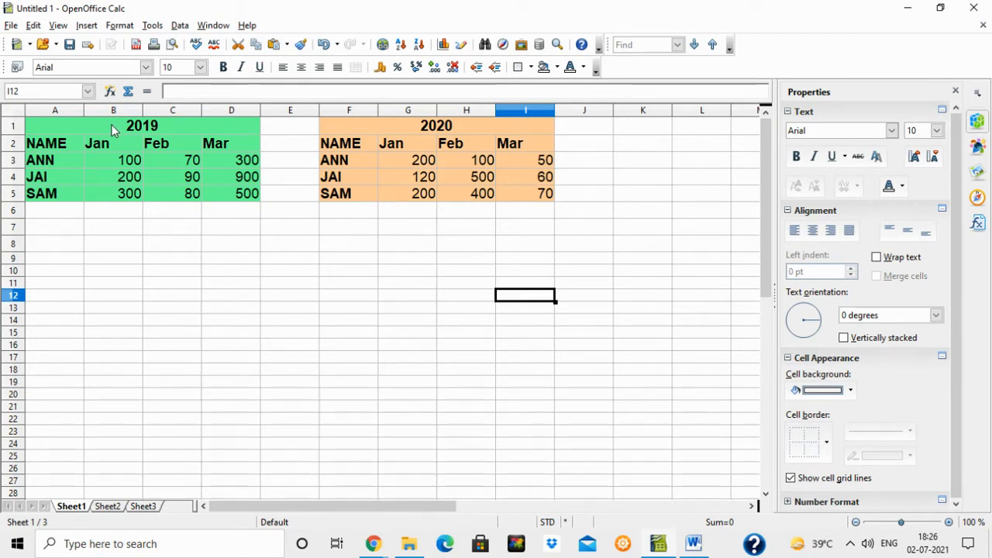
- Examine the 2019 and 2020 tables on Sheet1, comparing their month headings, name rows and monthly values
click(106, 149)
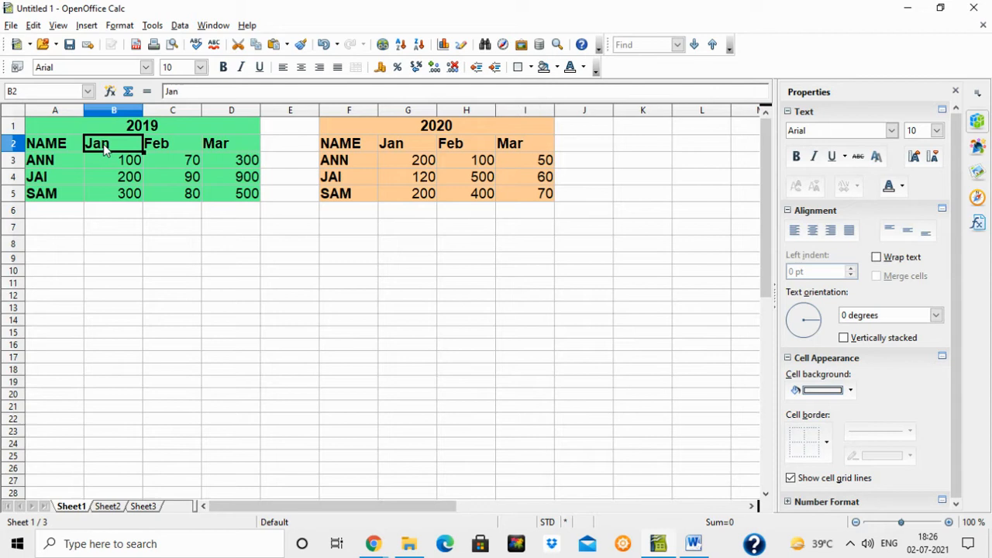
click(167, 149)
click(237, 144)
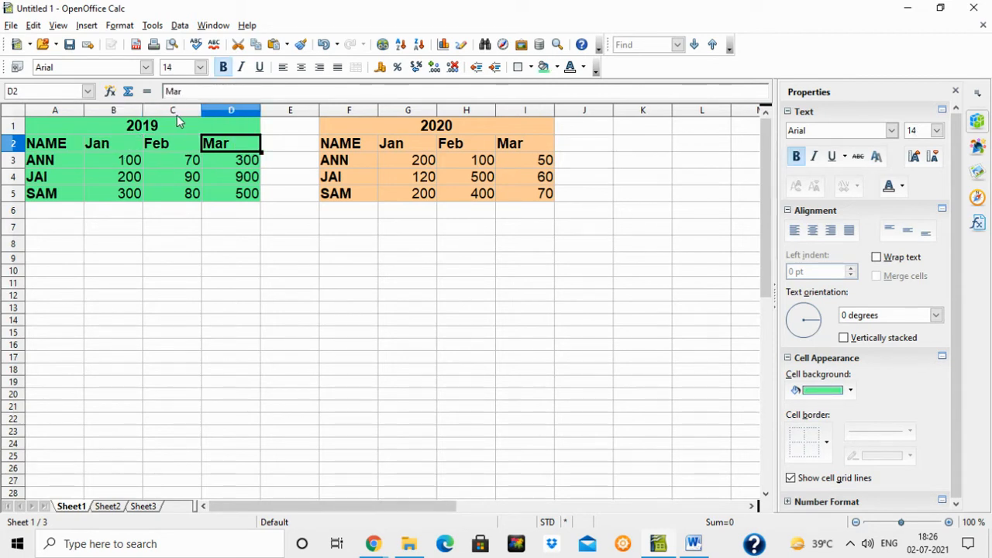
click(174, 115)
click(391, 129)
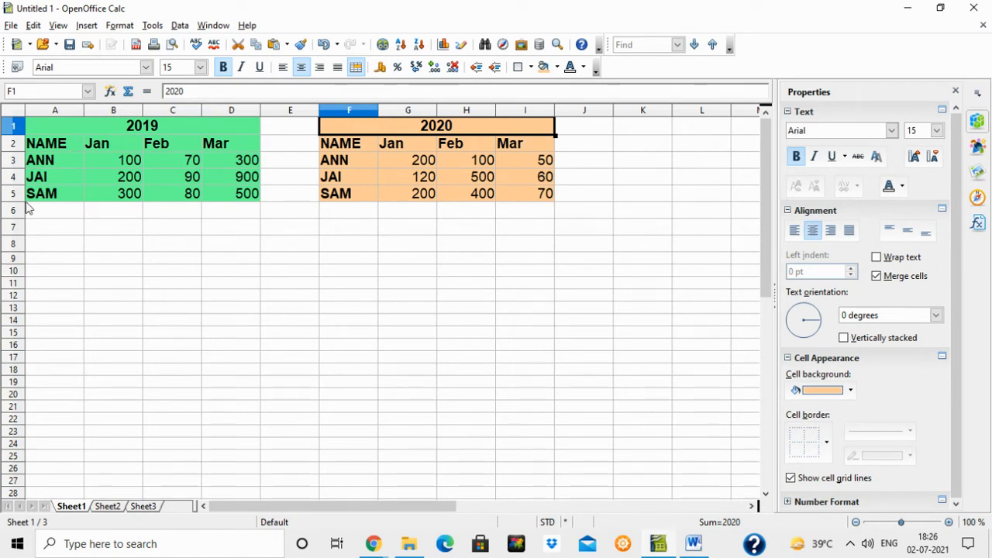
drag(49, 161, 56, 202)
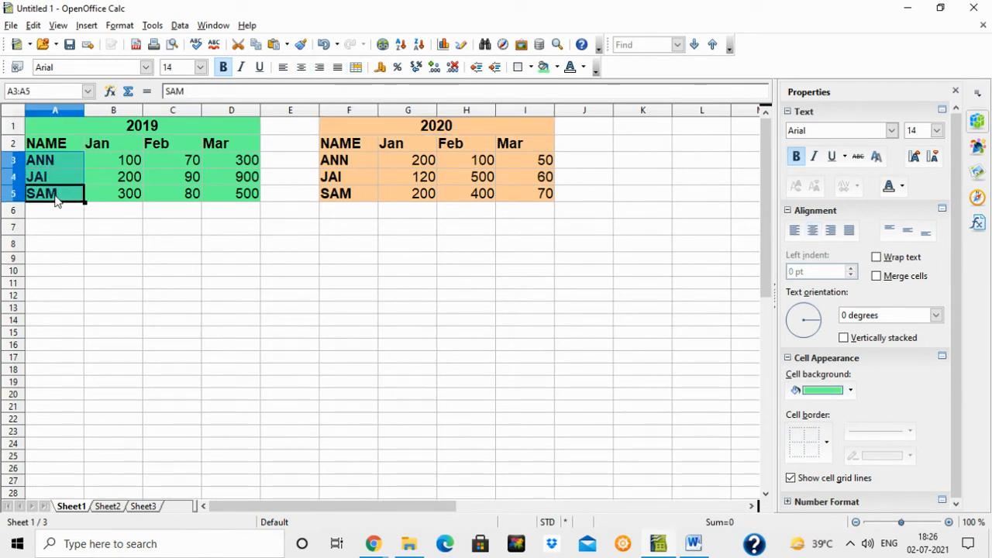
click(109, 160)
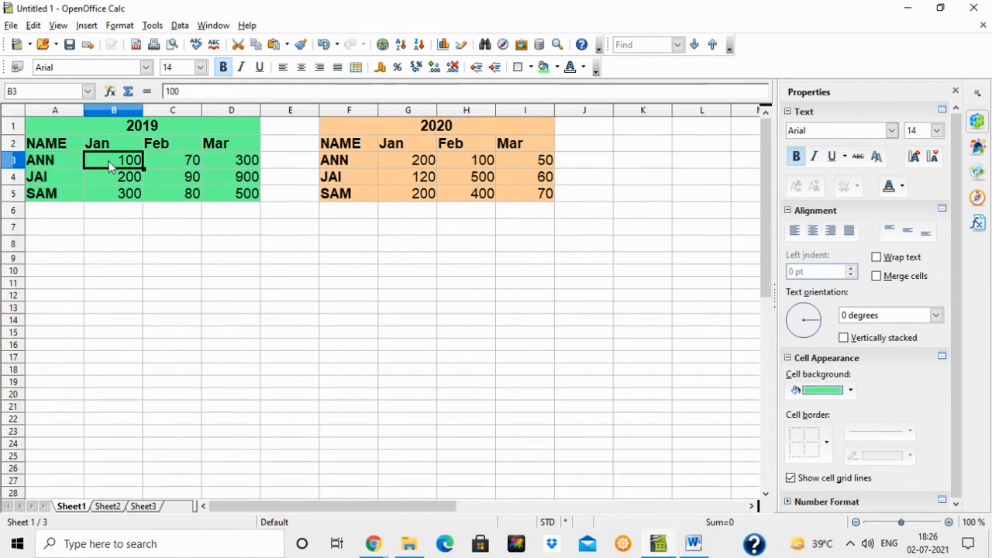
click(156, 130)
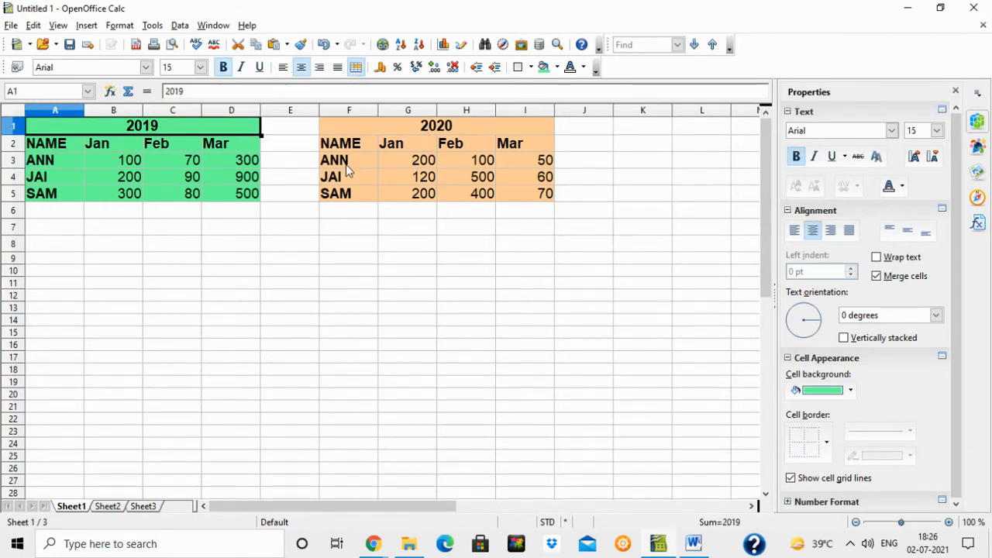
click(404, 165)
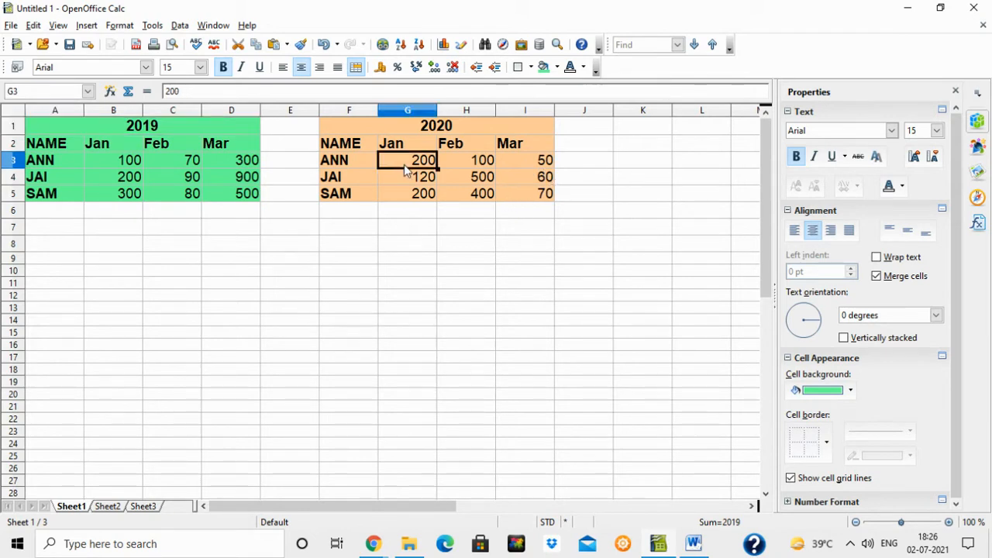
key(Down)
key(Up)
key(Up)
key(Down)
key(Down)
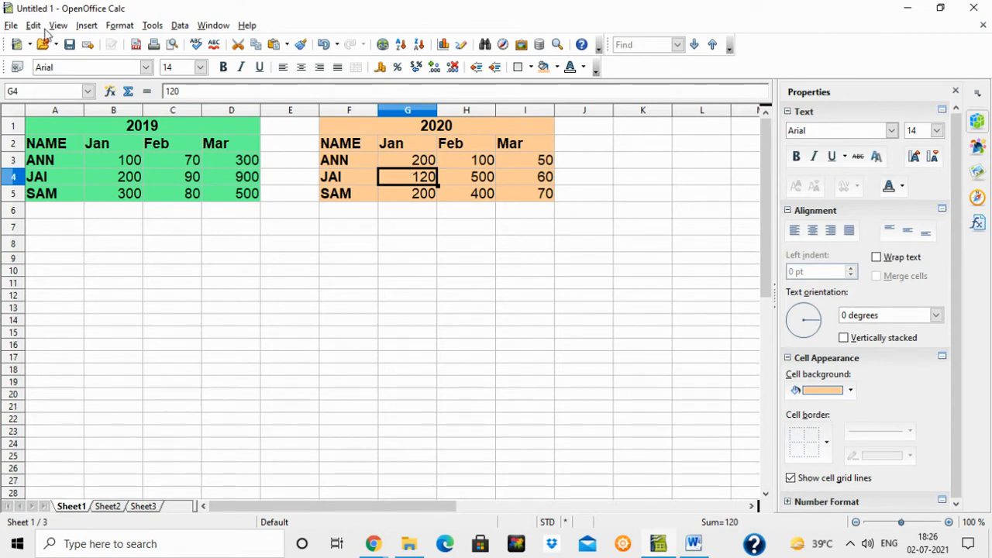
click(374, 125)
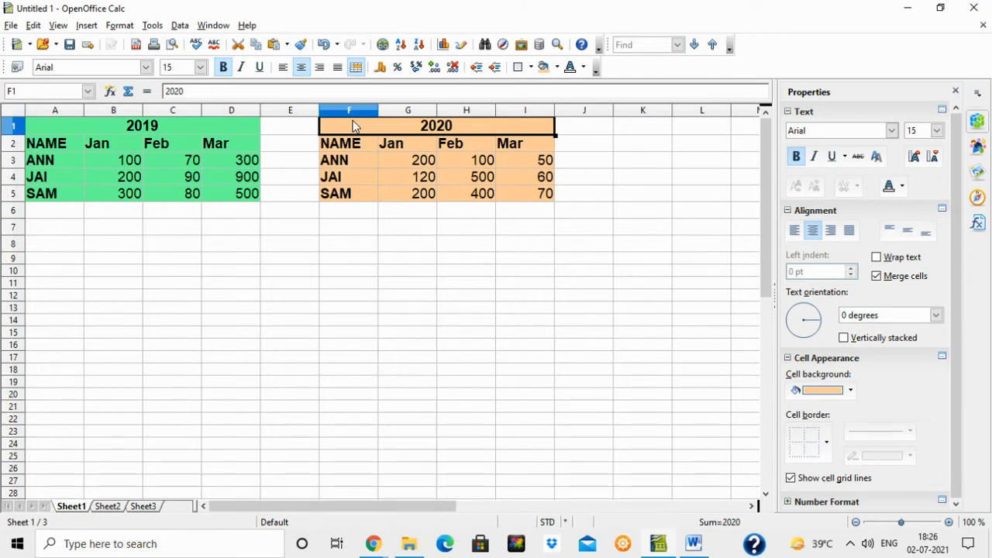
click(56, 264)
click(180, 26)
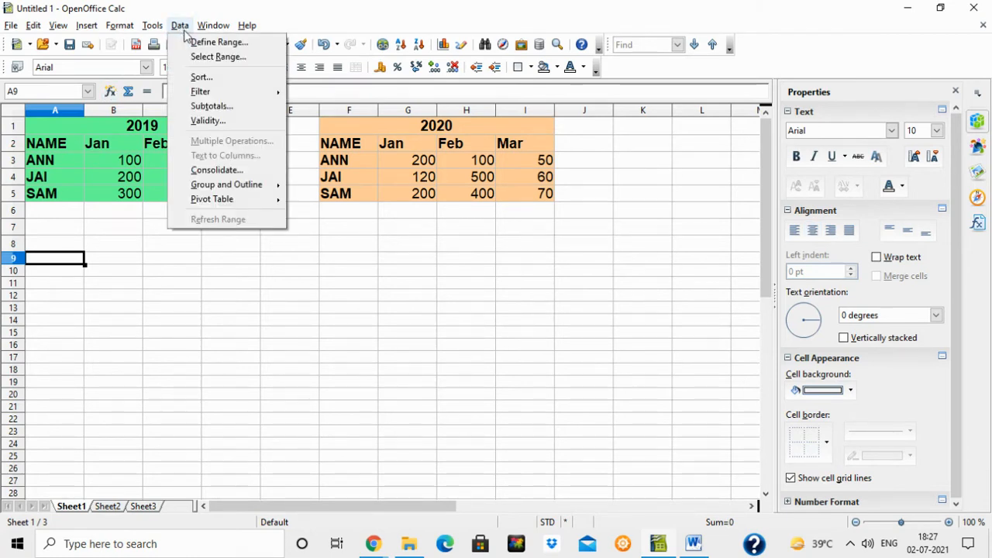
click(250, 177)
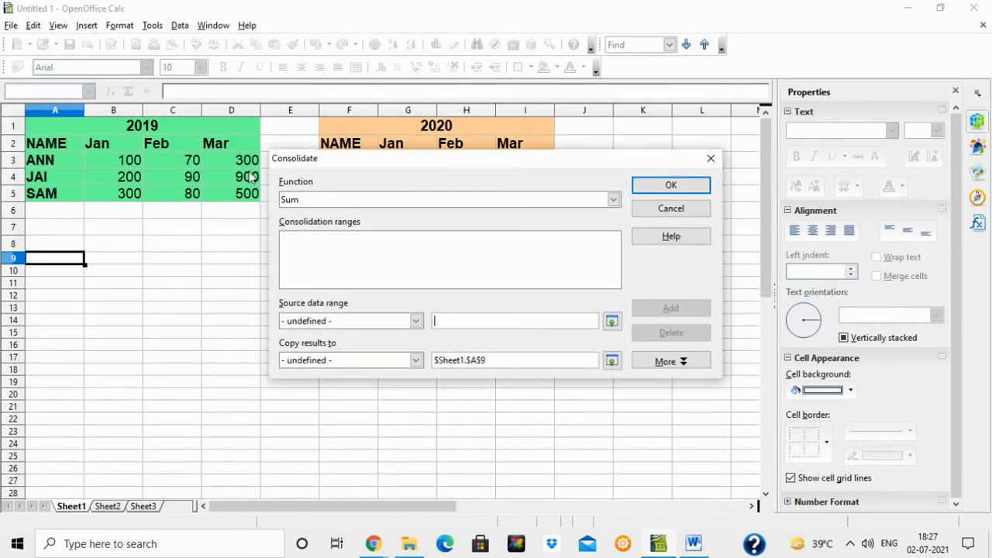
click(613, 200)
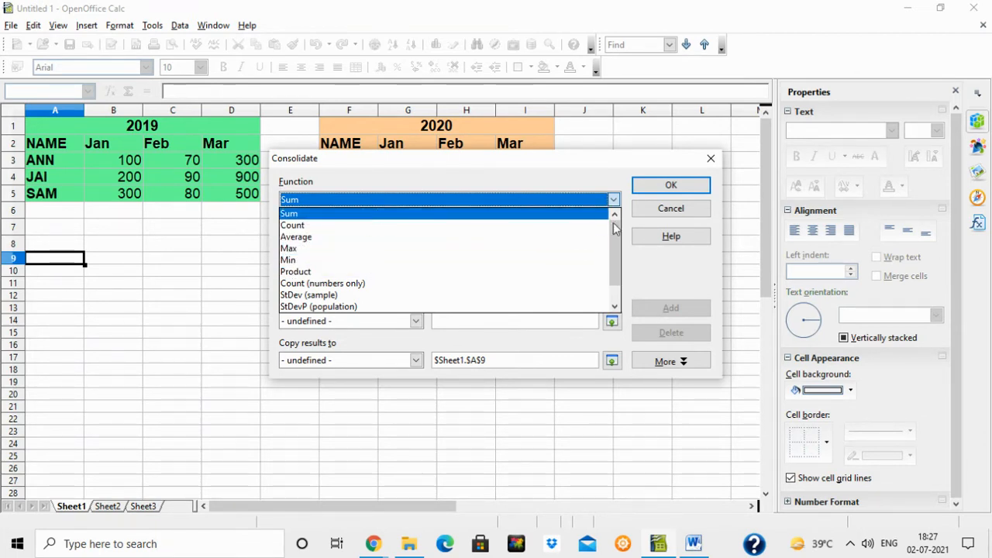
click(660, 214)
click(660, 214)
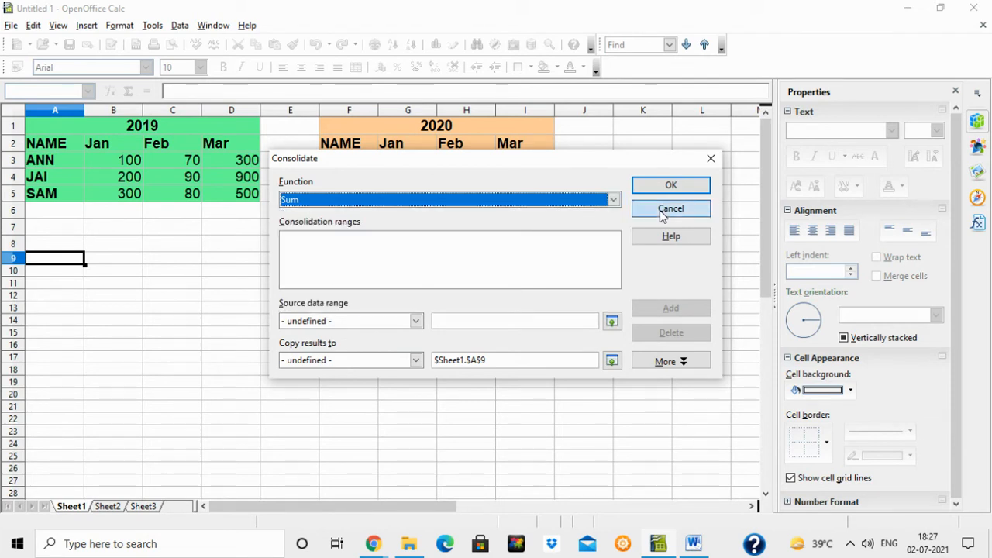
- Examine the two source ranges for the consolidation, A2:D5 in the 2019 table and F2:I5 in the 2020 table
click(89, 179)
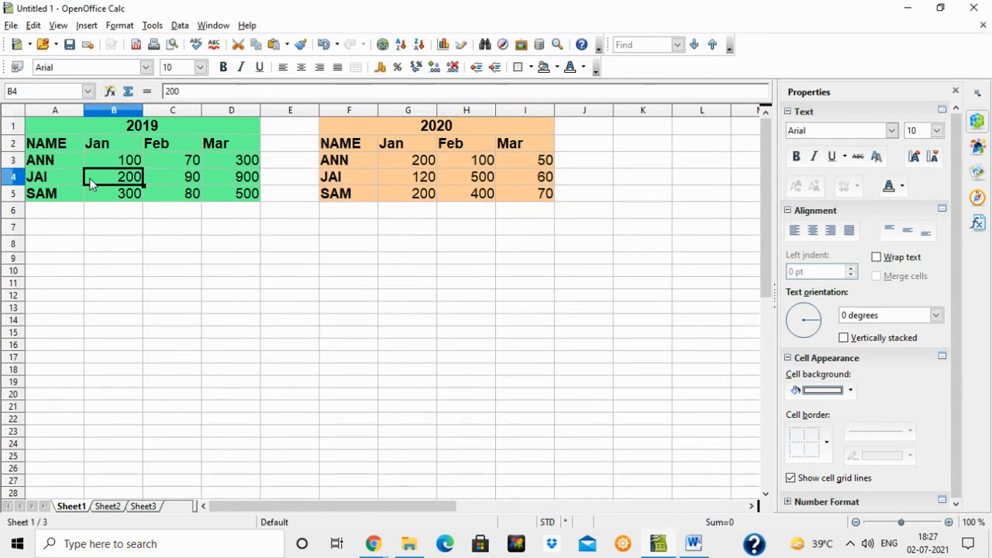
click(172, 177)
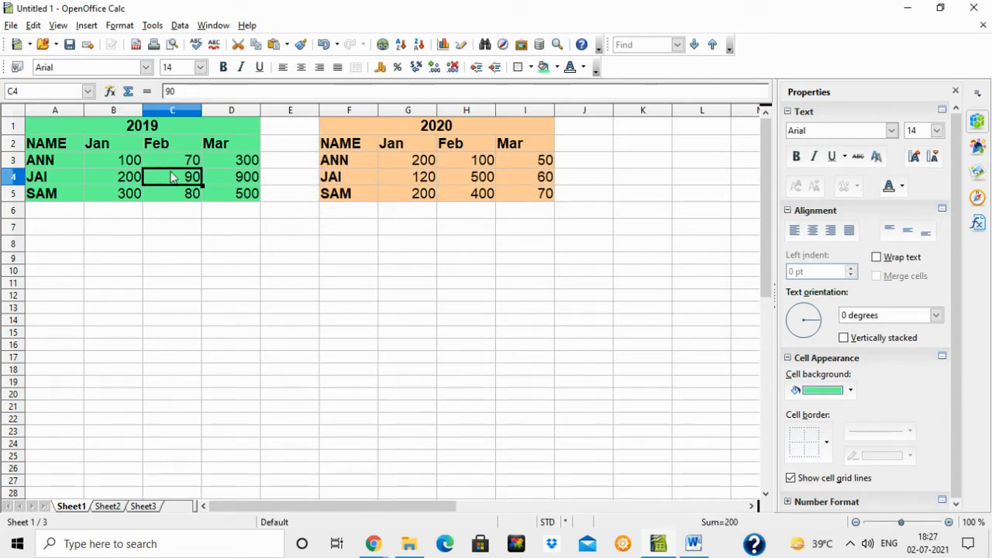
click(238, 177)
click(98, 182)
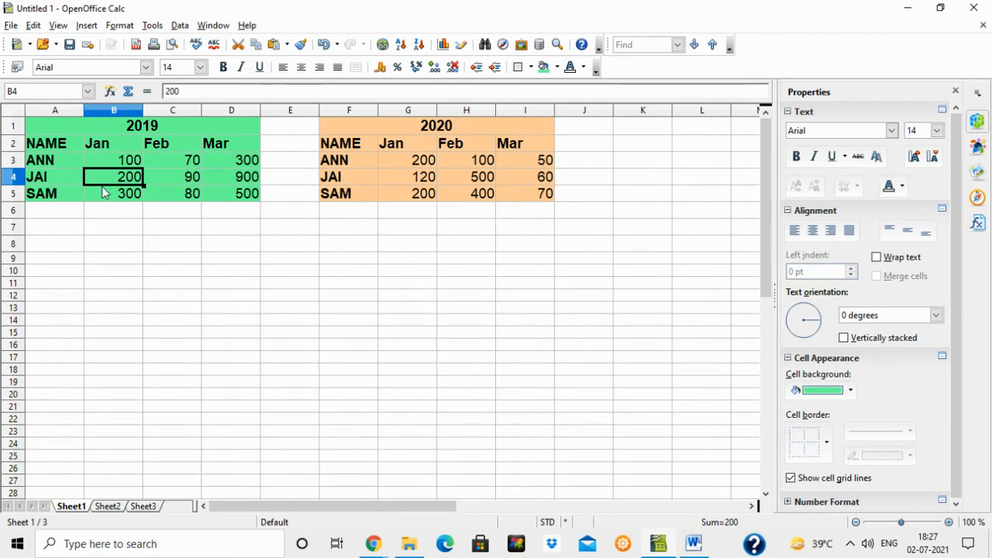
drag(57, 147, 248, 205)
drag(348, 145, 542, 199)
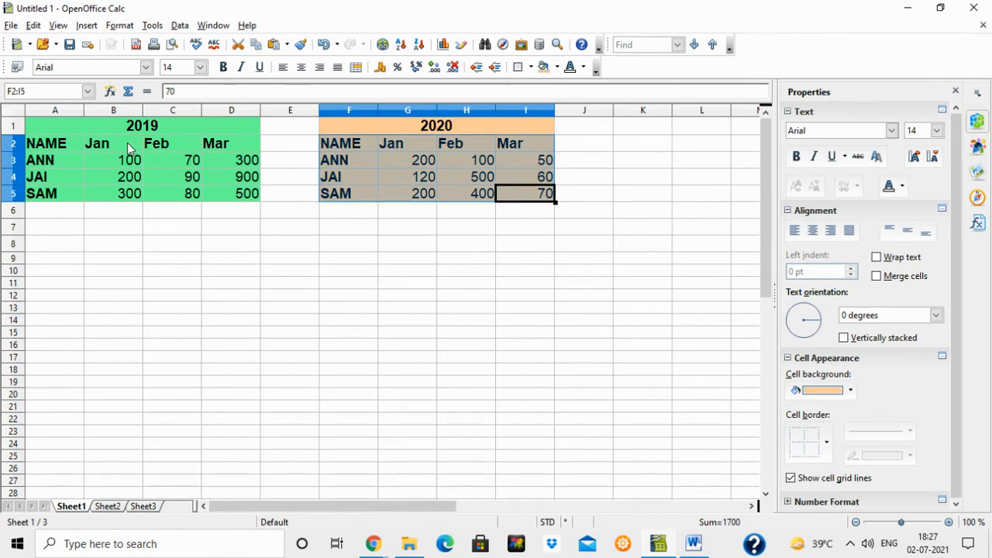
drag(60, 145, 239, 195)
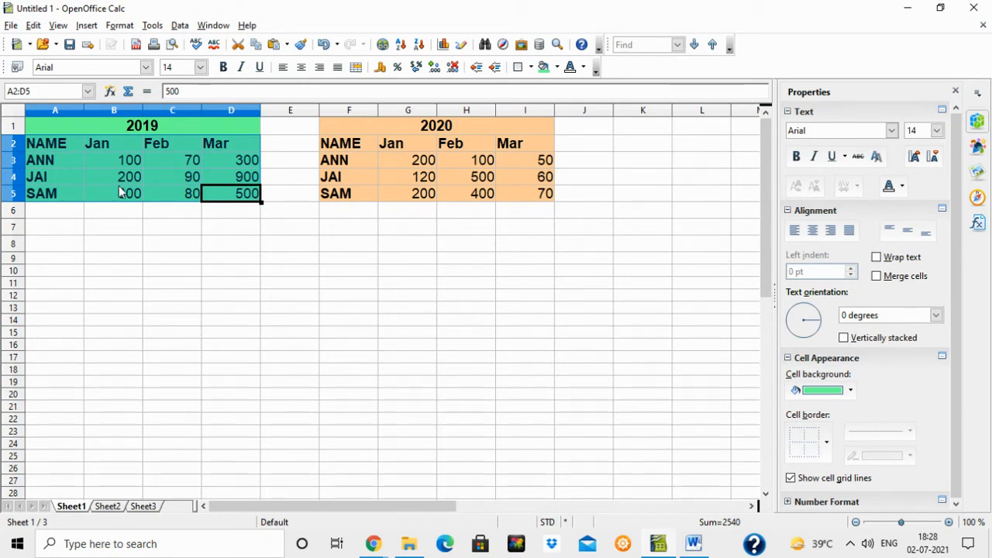
click(166, 259)
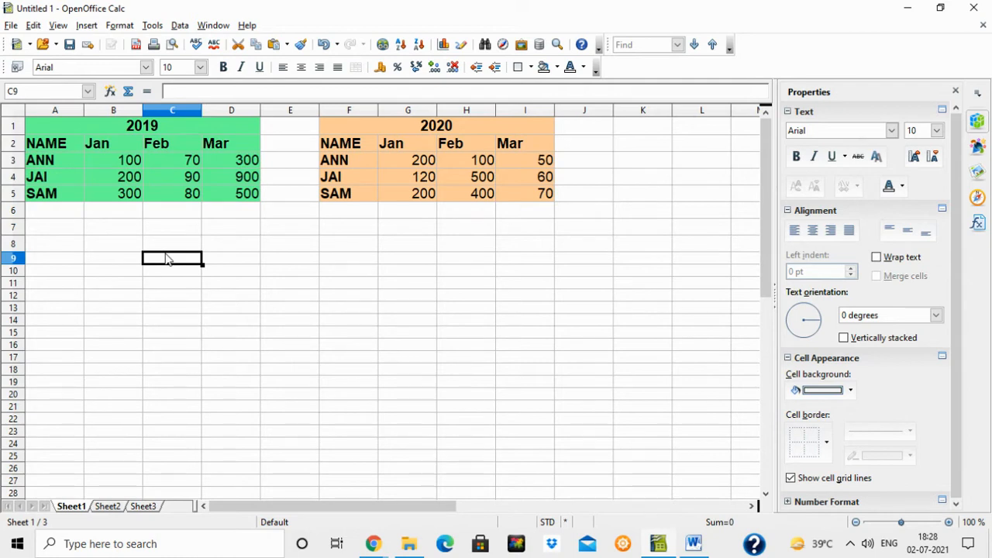
- Name the 2019 table's cell range A2:D5 RANGE1 and reselect the range to check the name
drag(50, 146, 229, 201)
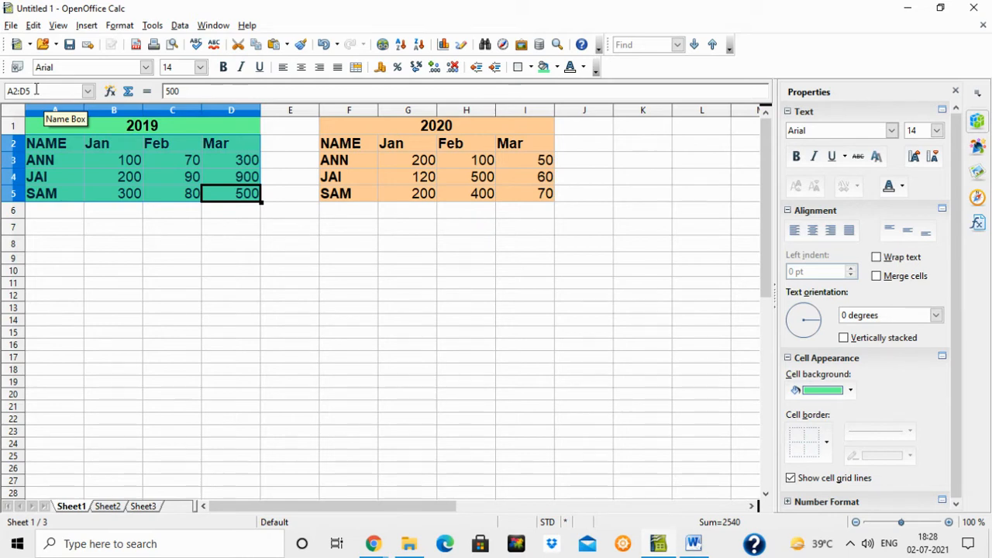
drag(65, 91, 2, 81)
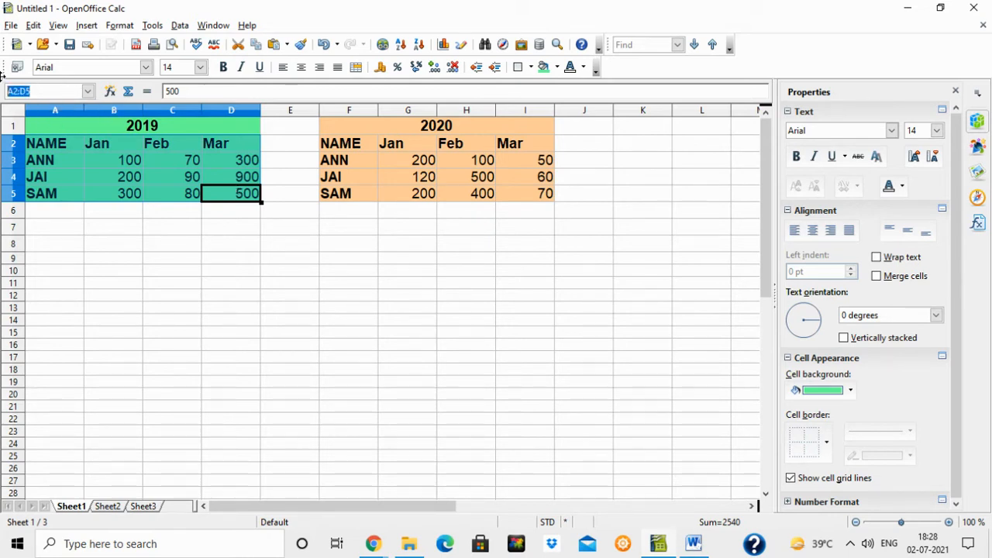
text(RANGE1)
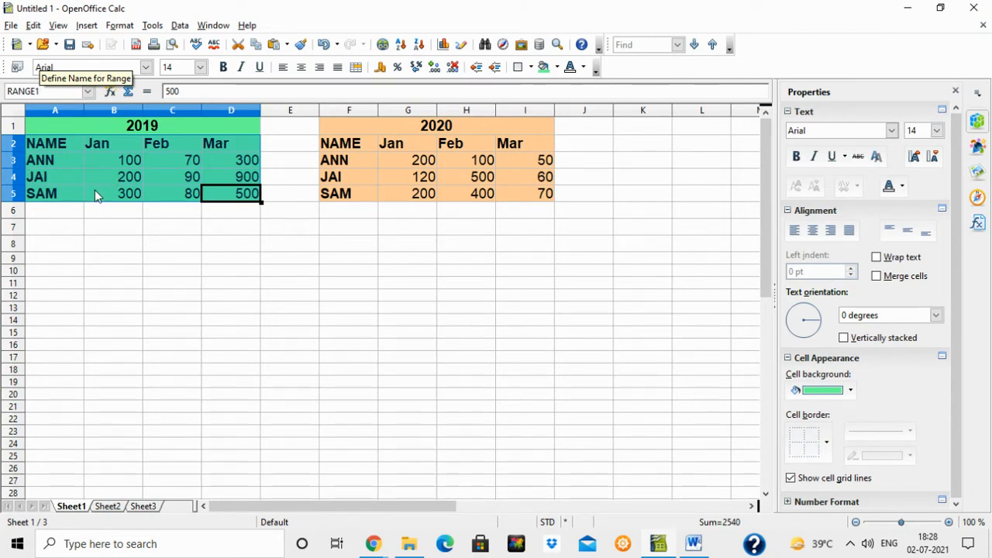
click(186, 244)
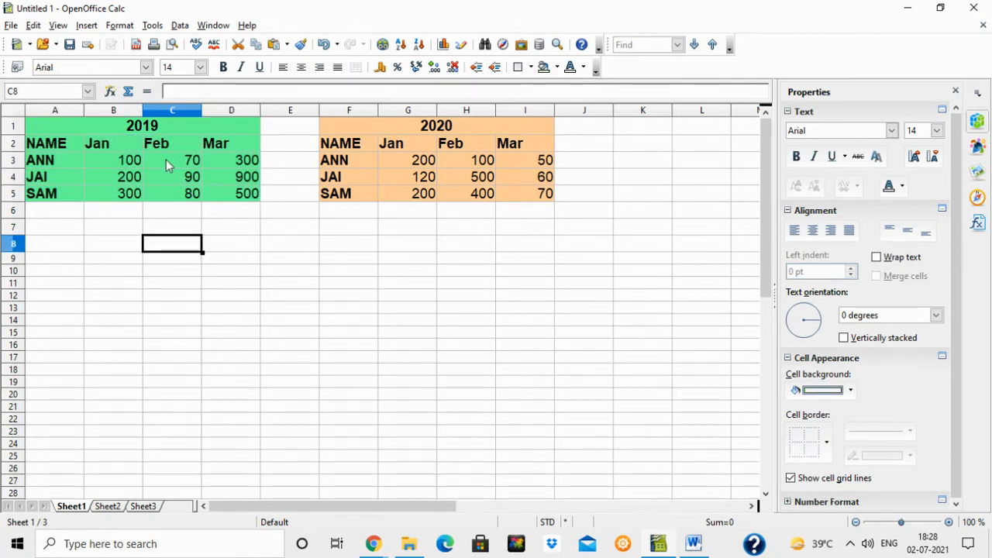
drag(67, 143, 242, 193)
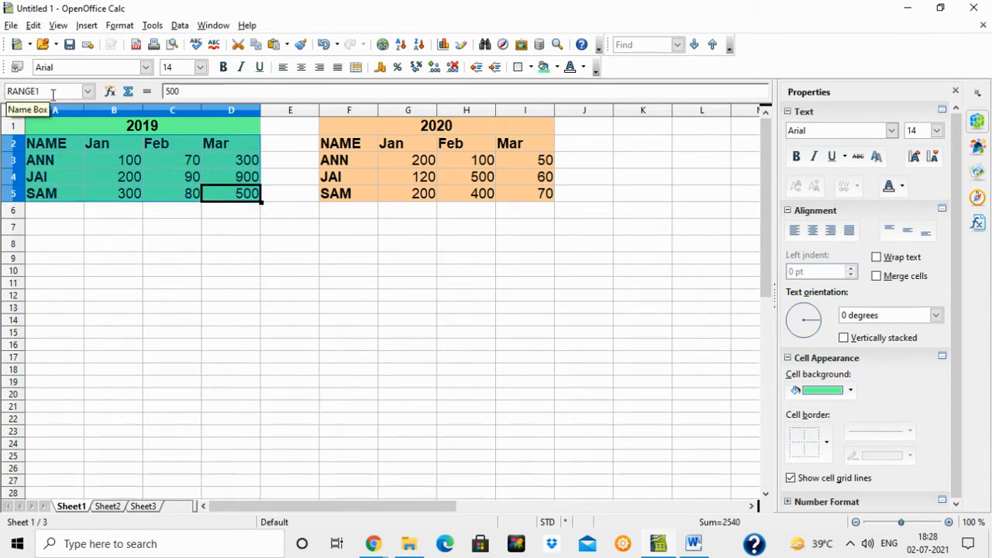
key(Return)
click(457, 232)
- Name the 2020 table's cell range F2:I5 RANGE2 and reselect the range to check the name
drag(335, 144, 513, 196)
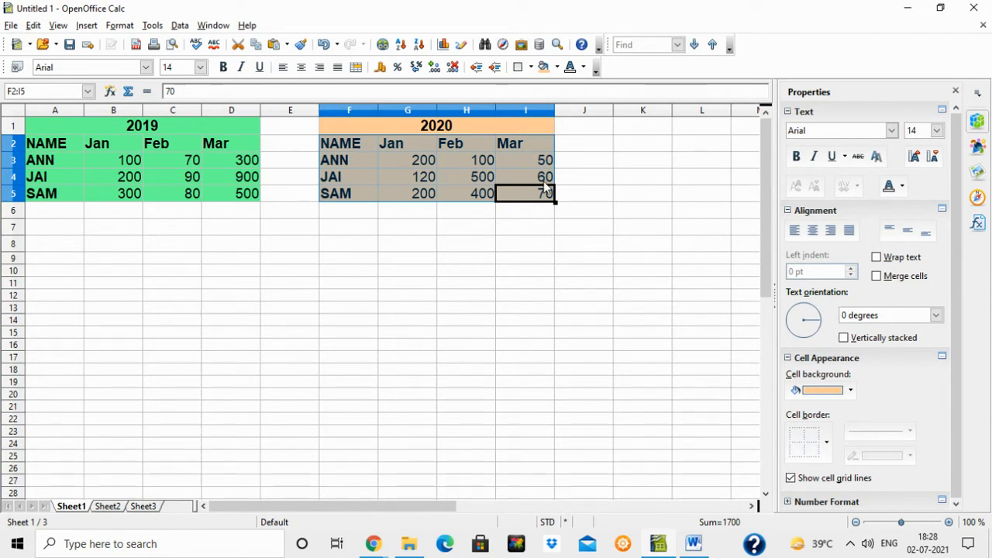
click(10, 91)
text(RANGE2)
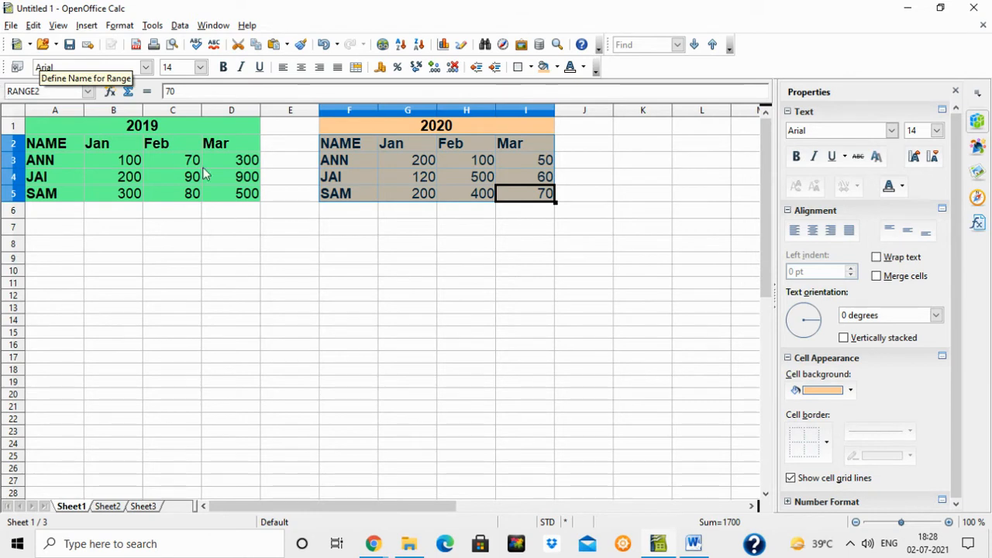
click(268, 225)
mouse_move(335, 144)
mouse_down()
mouse_move(434, 162)
mouse_move(527, 200)
mouse_up()
click(49, 92)
text(RA)
text(2)
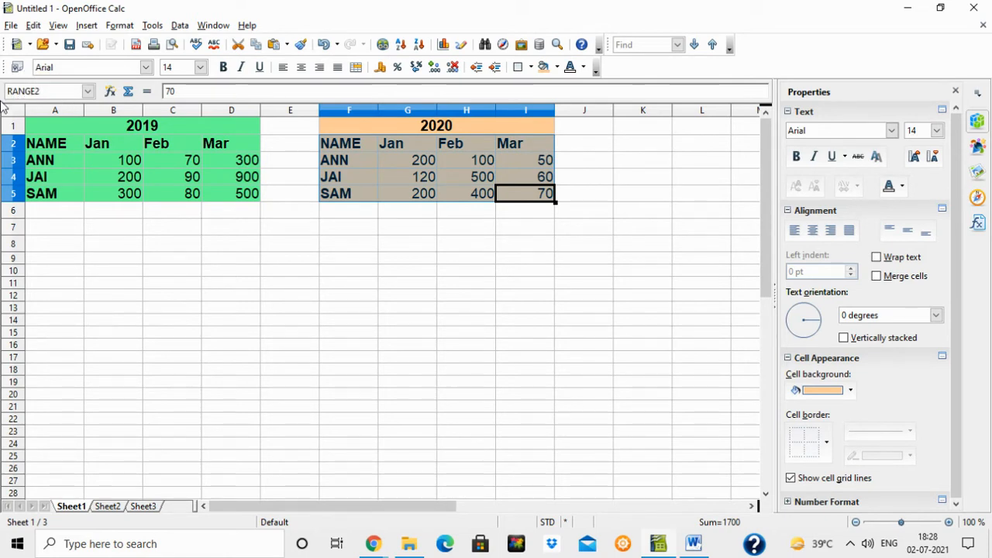
click(301, 270)
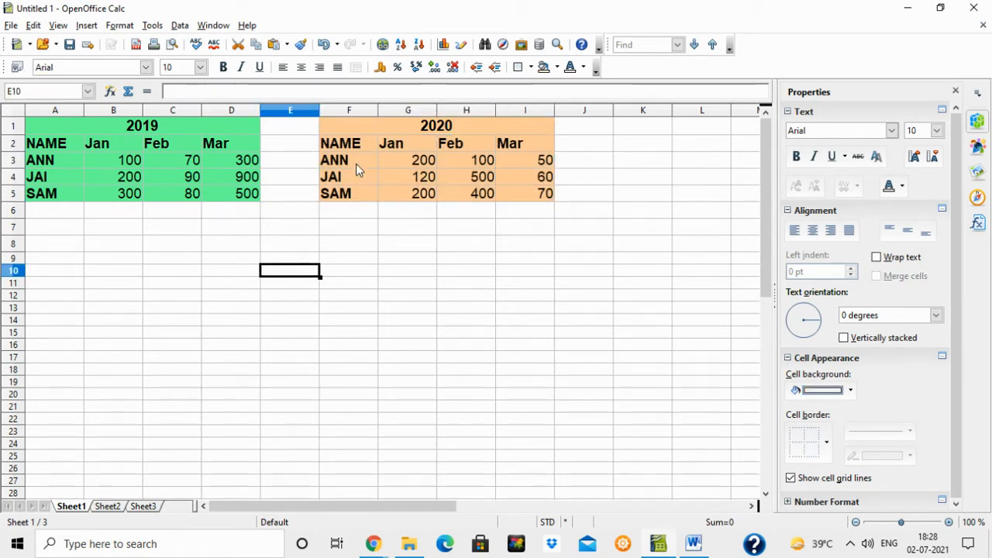
drag(346, 147, 515, 195)
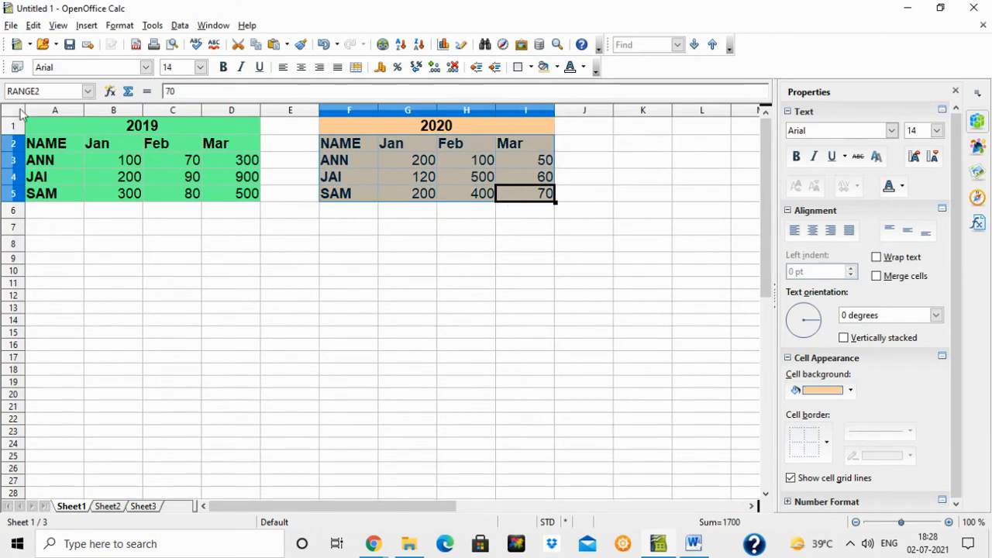
click(124, 262)
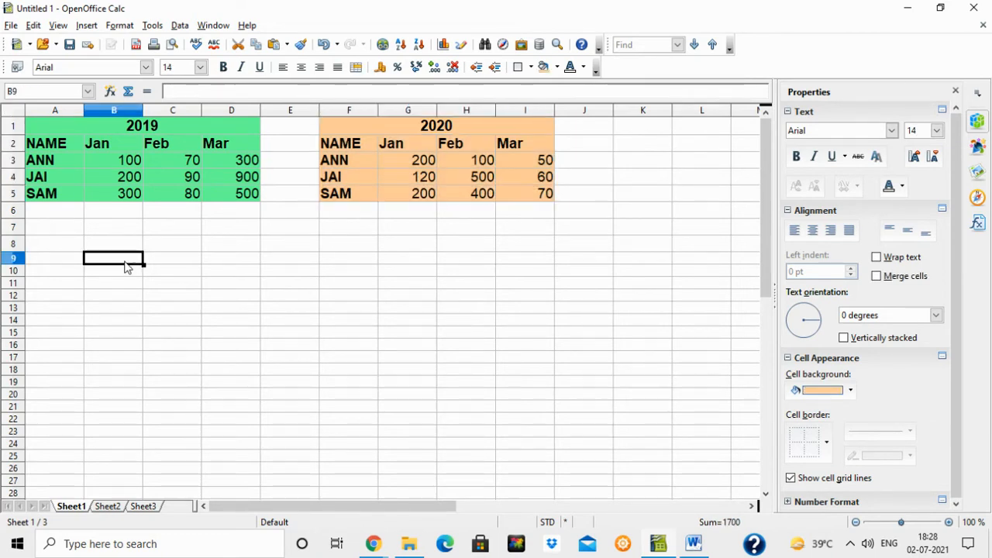
- Start a Sum consolidation with its results placed at cell A9 and add RANGE1 as the first consolidation range
click(68, 262)
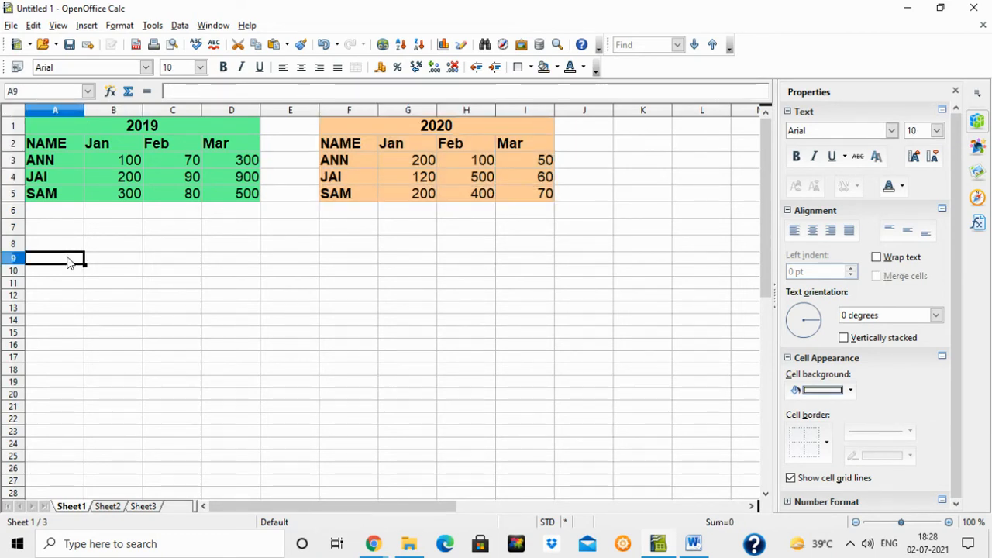
click(180, 26)
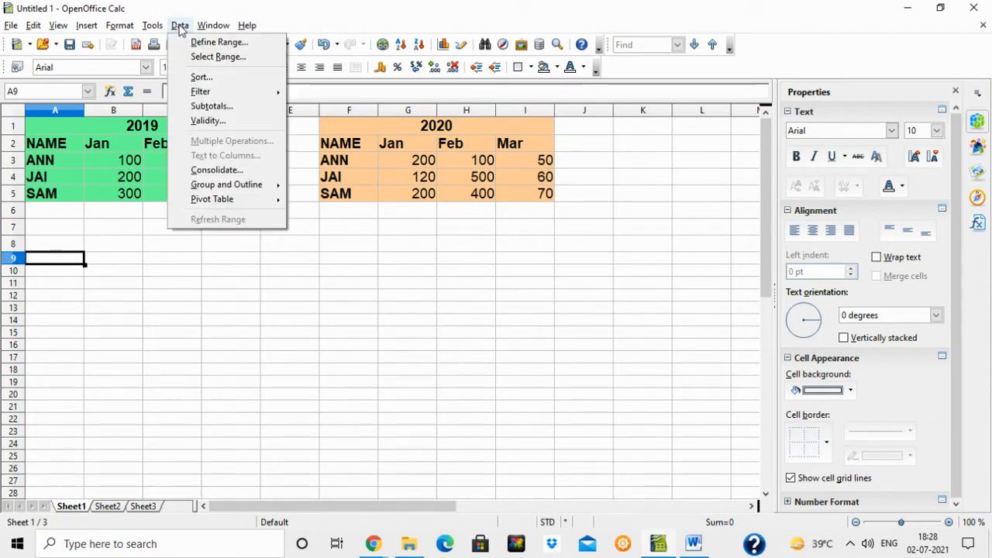
click(210, 170)
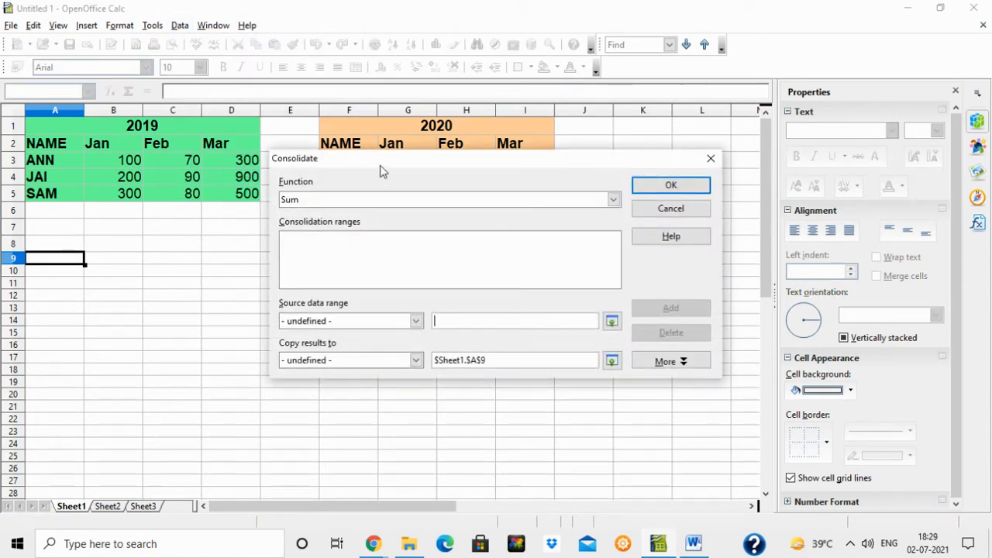
drag(381, 157, 462, 168)
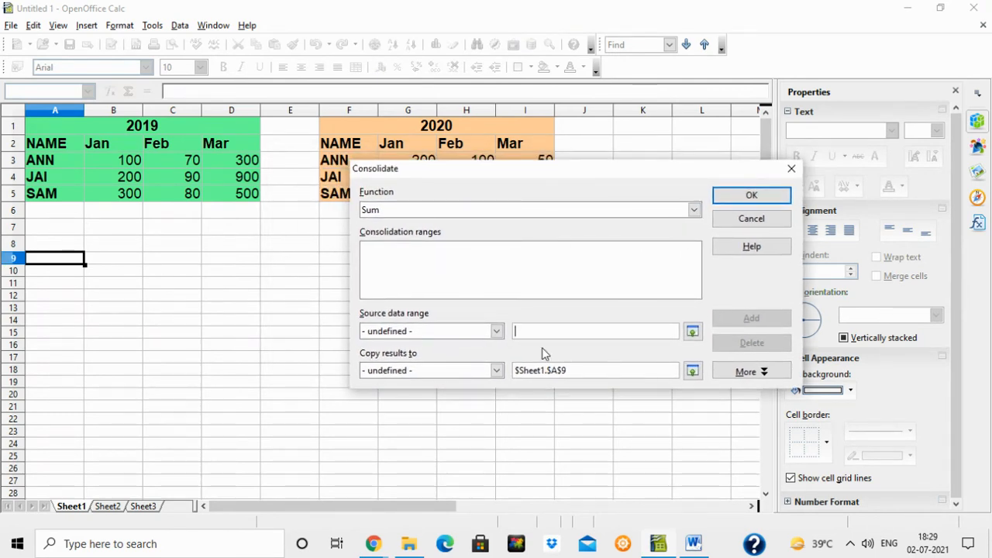
click(496, 332)
click(431, 361)
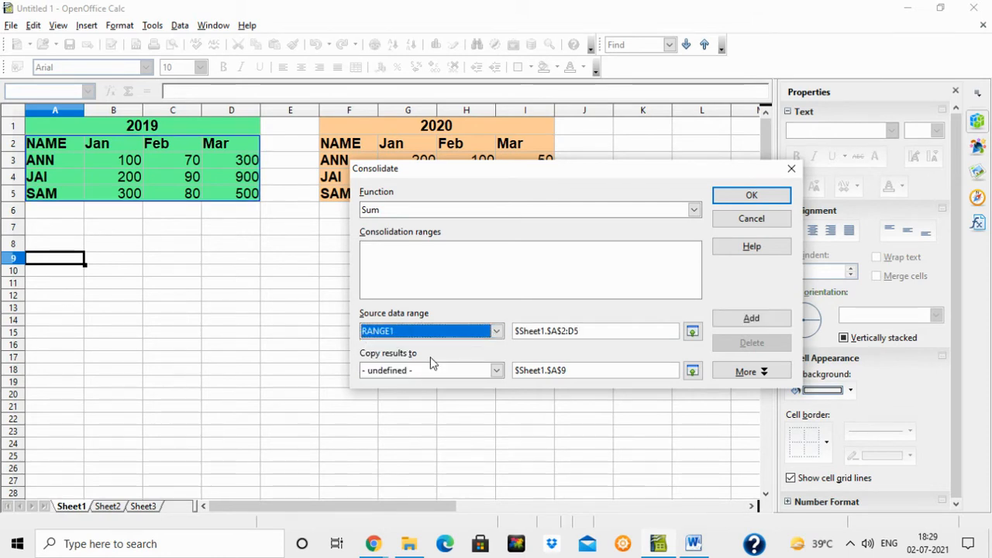
click(496, 332)
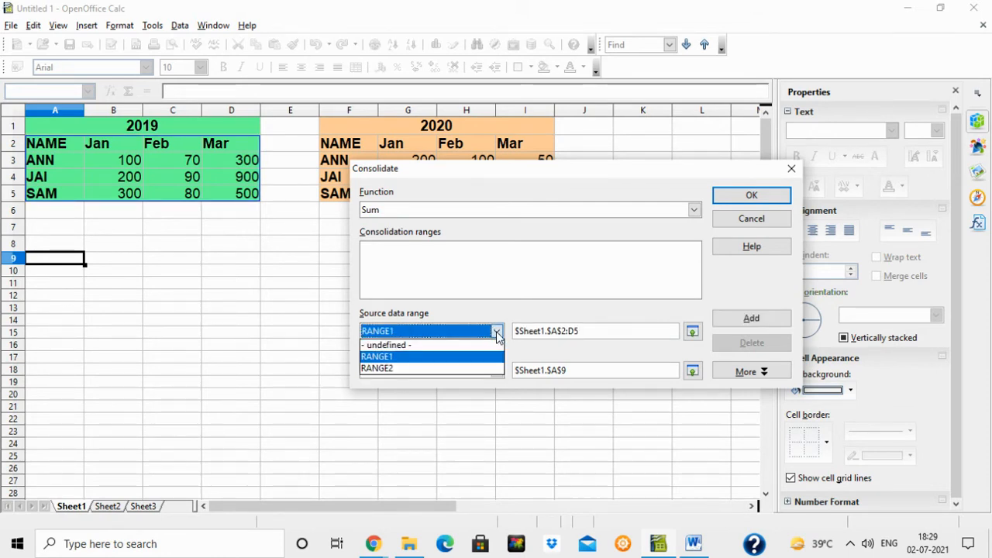
click(497, 333)
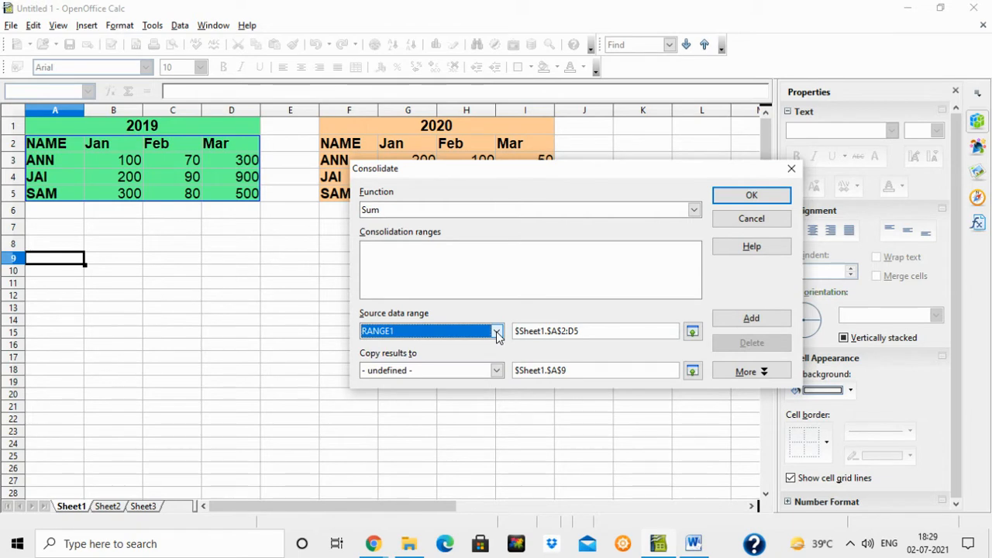
click(747, 323)
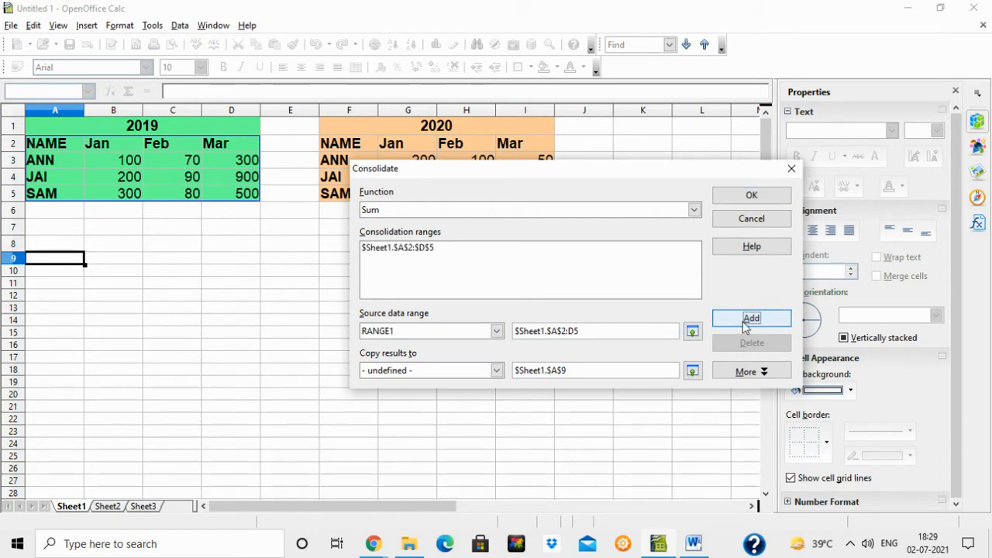
- Add RANGE2 as the second consolidation range
click(496, 333)
click(454, 368)
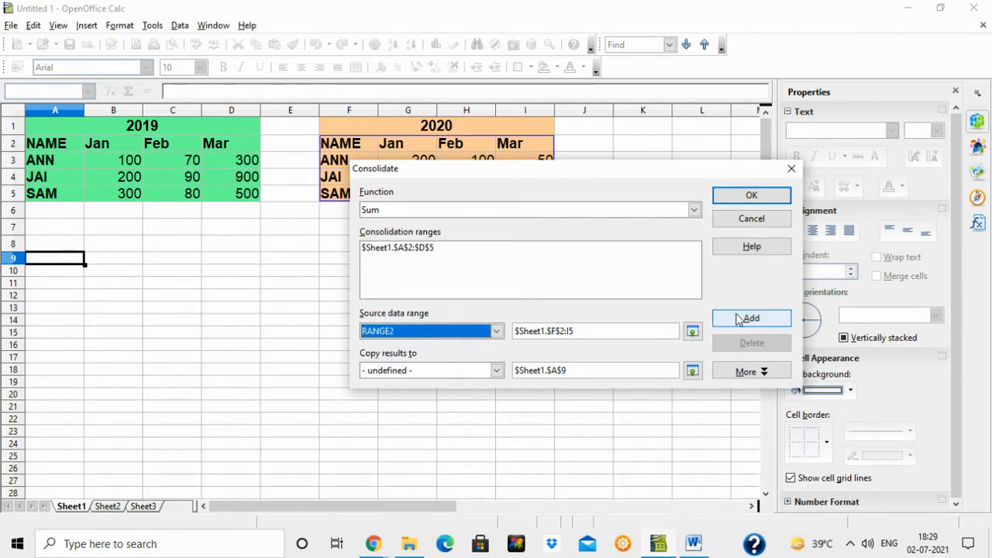
click(744, 320)
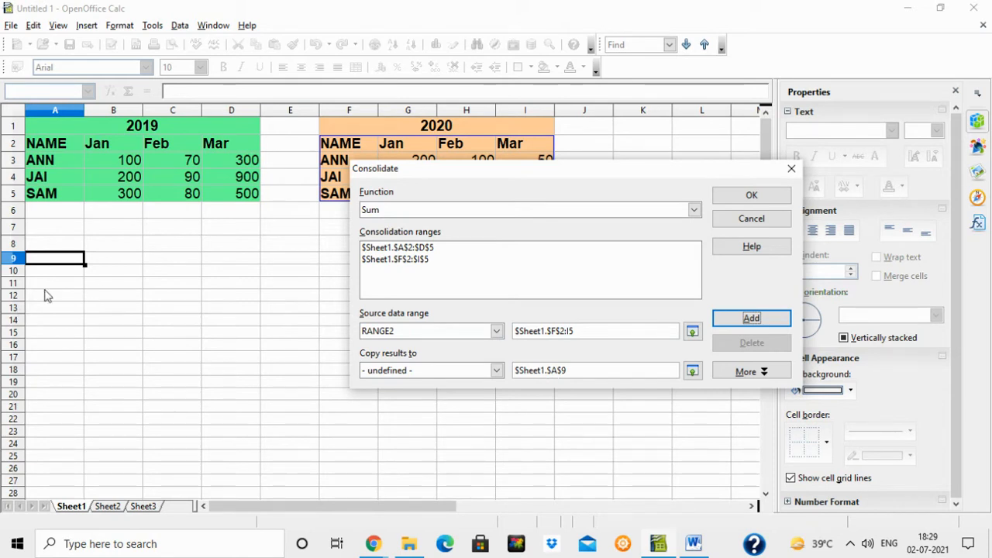
- Consolidate by row labels and column labels with a link to the source data, and run the consolidation
click(746, 371)
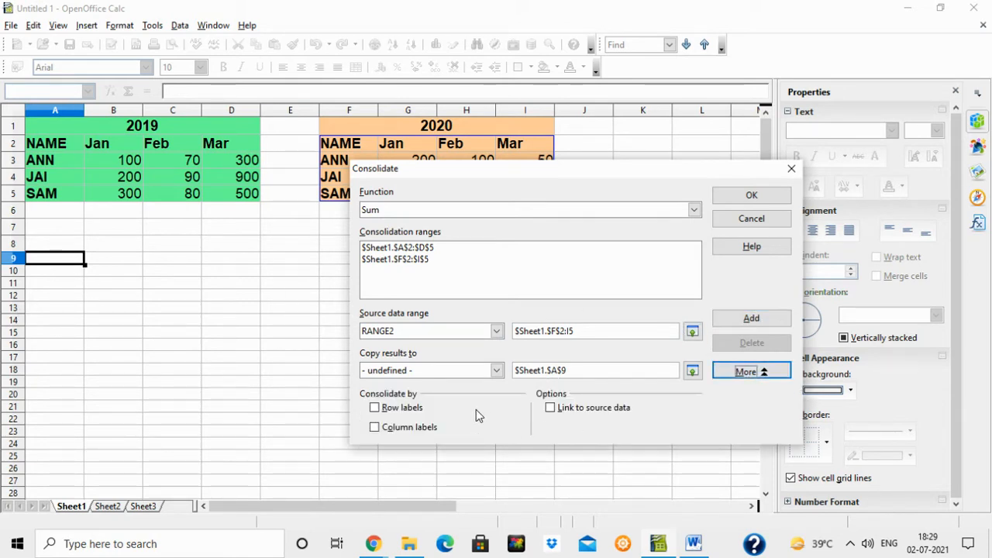
click(374, 408)
click(374, 427)
click(550, 409)
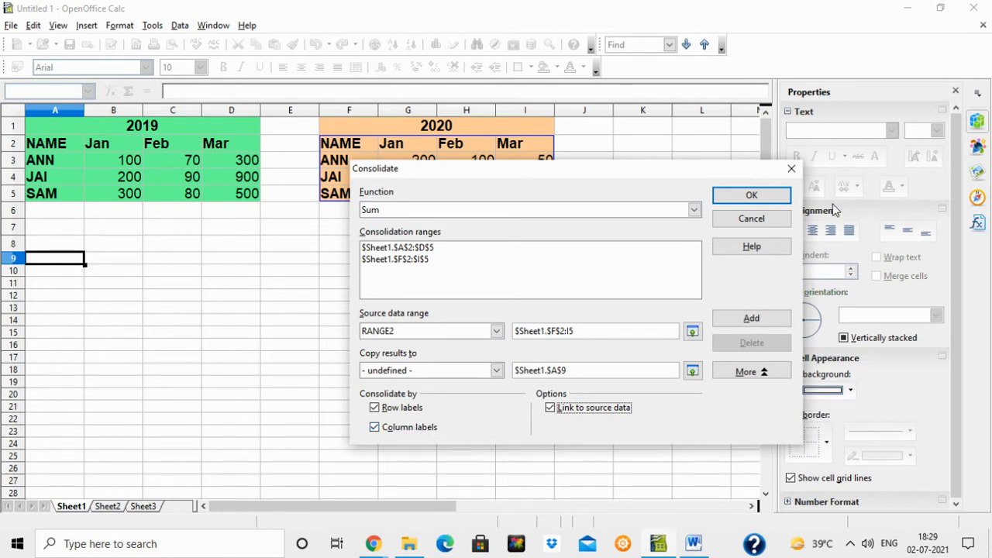
click(751, 196)
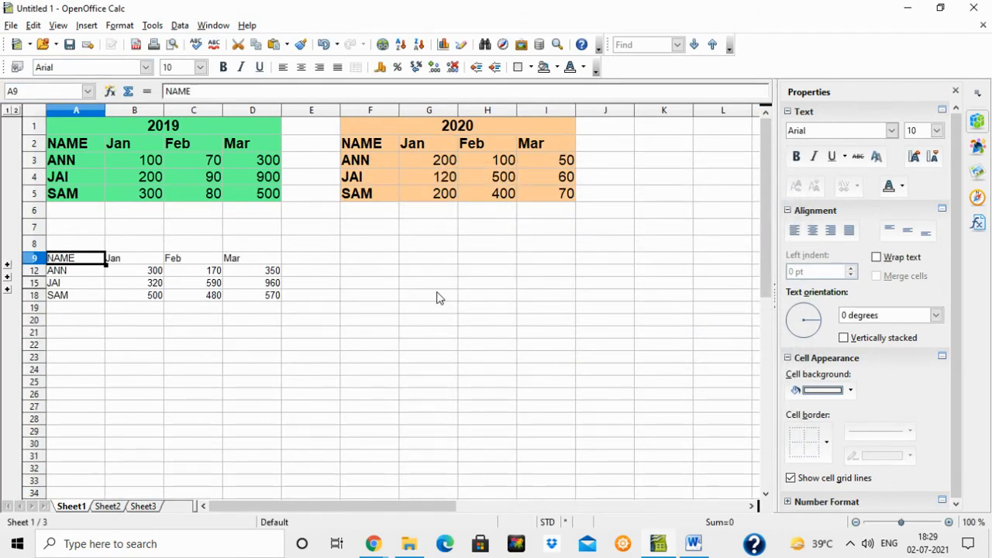
click(439, 295)
- Set the font size of the consolidated table A9:D18 to 14
drag(62, 261, 262, 298)
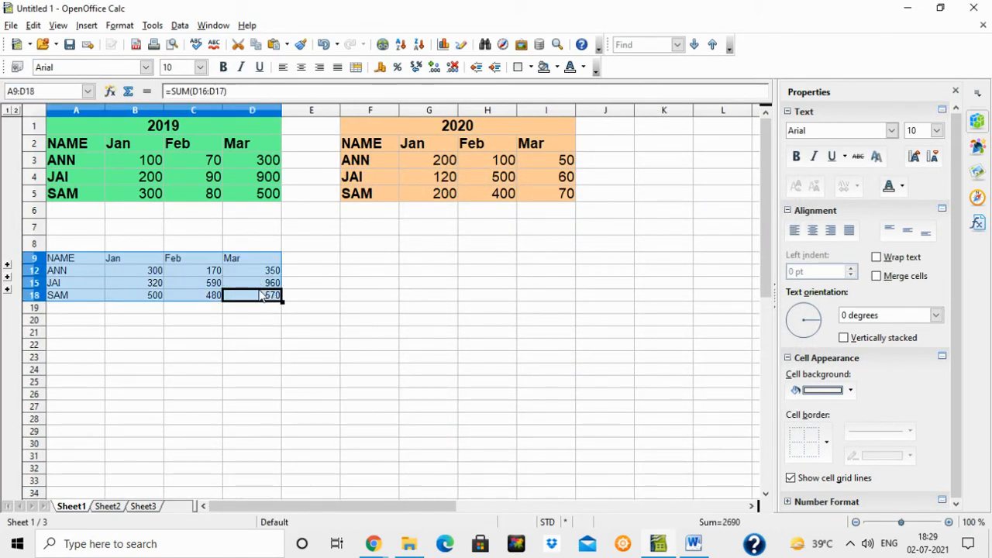
click(200, 67)
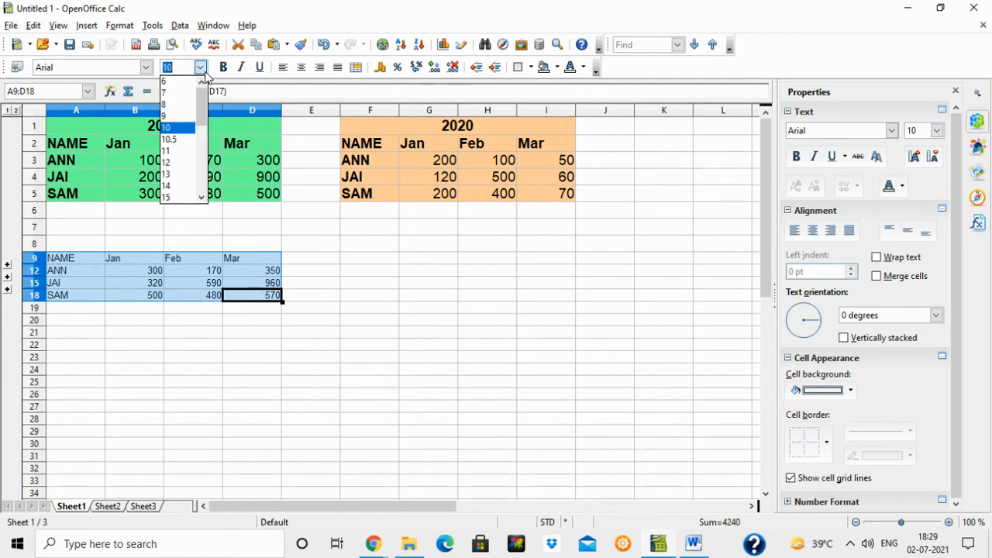
click(186, 191)
click(499, 332)
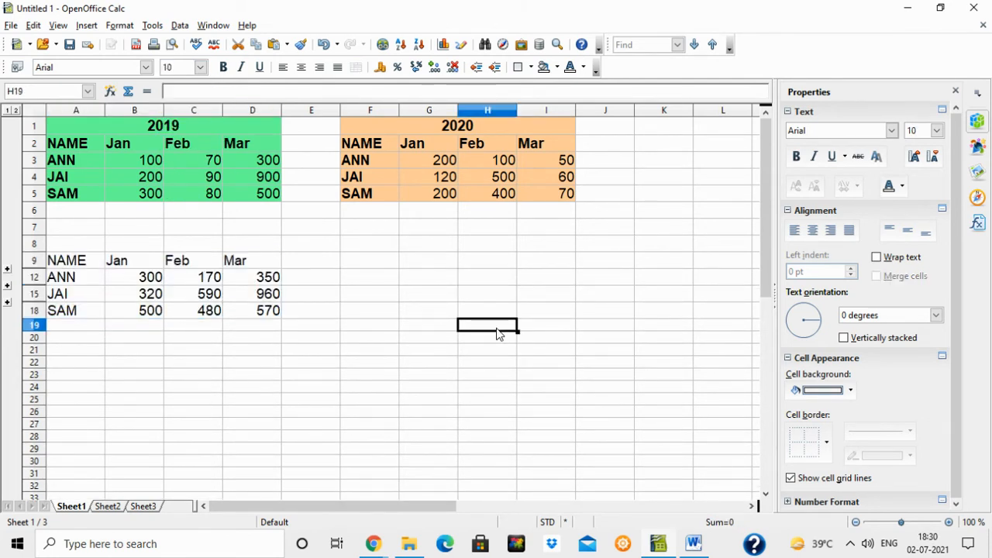
- Compare the January values in B3 and G3 with the consolidated January total in B12
click(137, 163)
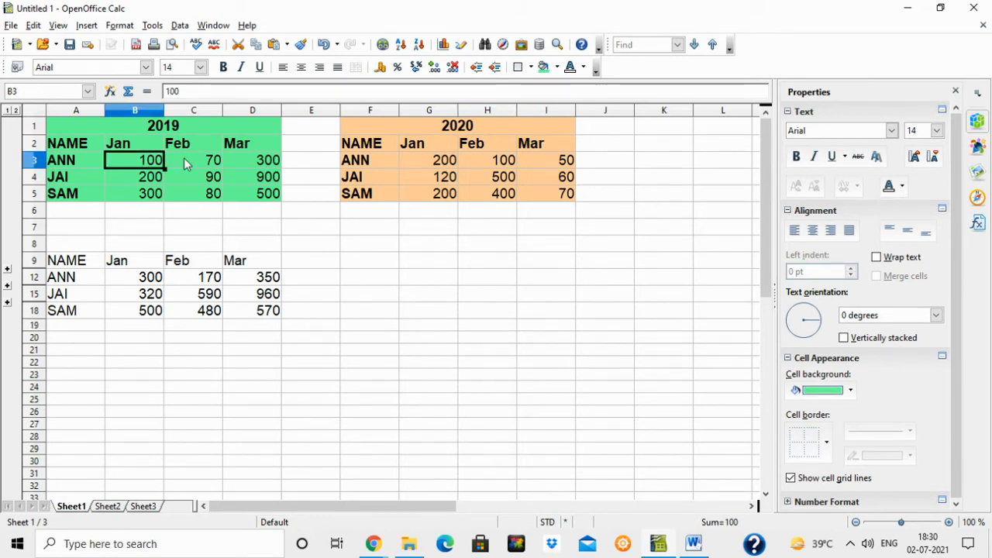
click(445, 164)
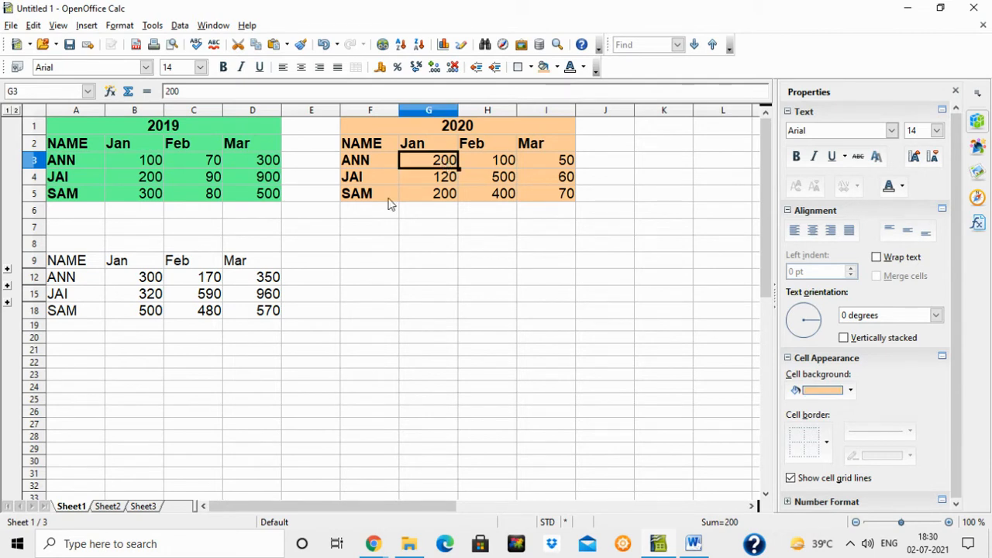
click(150, 282)
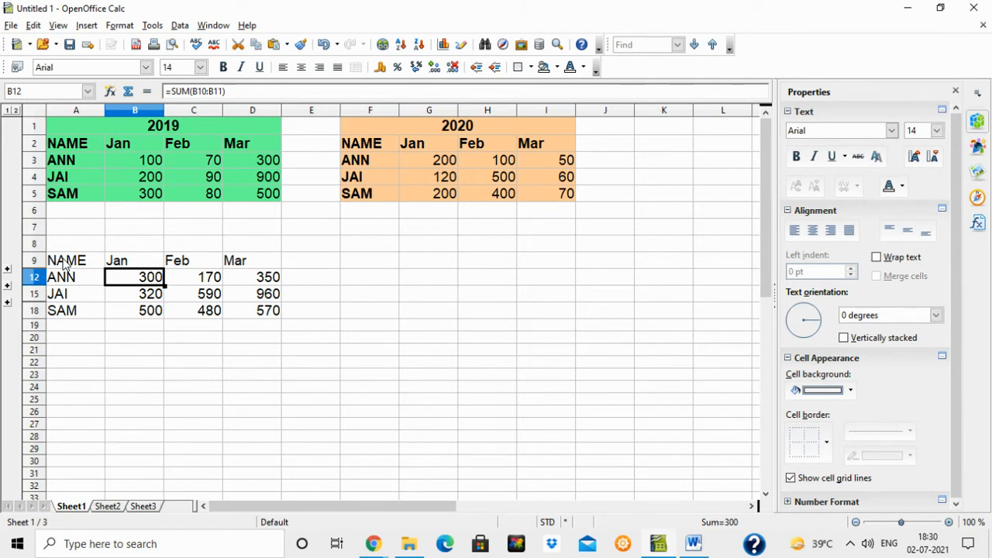
- Review the Consolidate settings for row labels, column labels and source linking, and leave them without applying anything
click(180, 26)
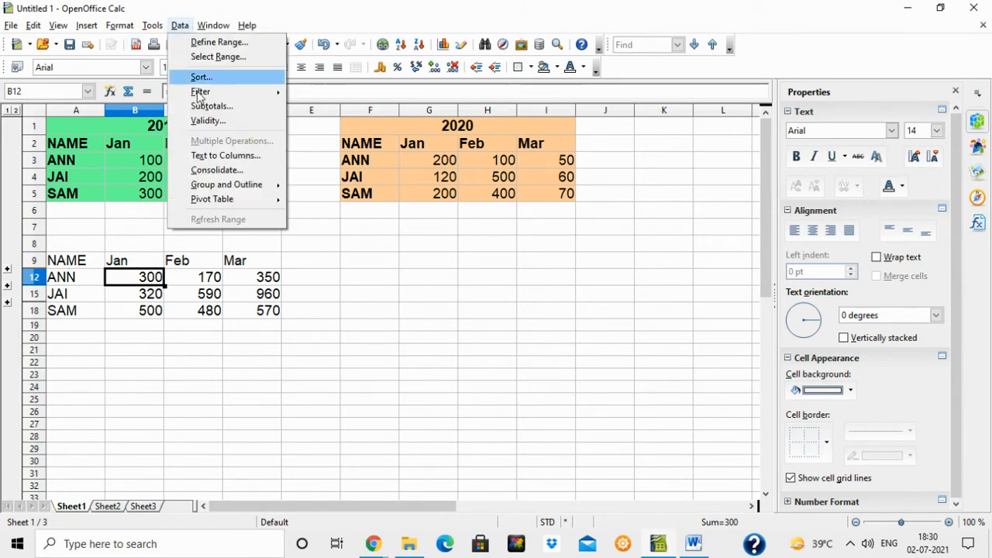
click(227, 172)
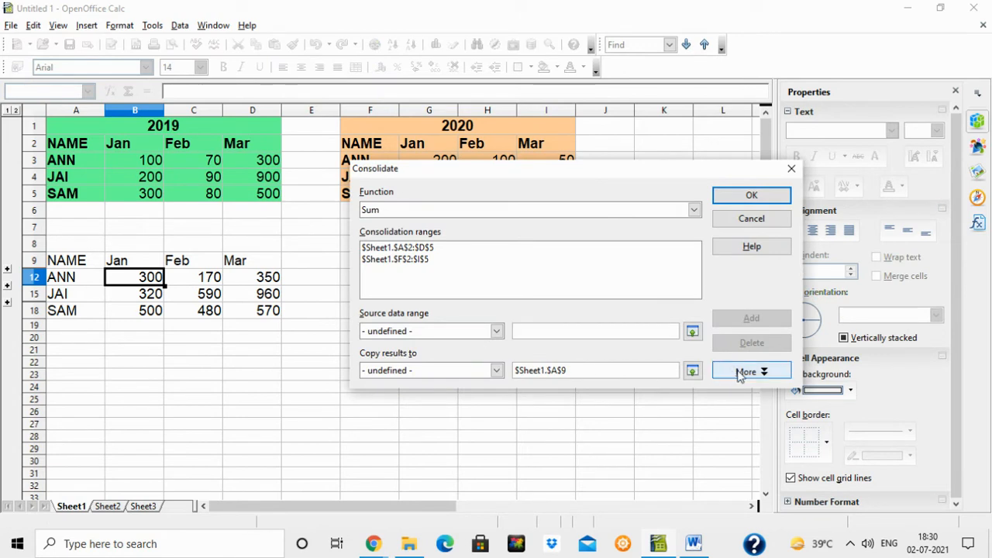
click(744, 372)
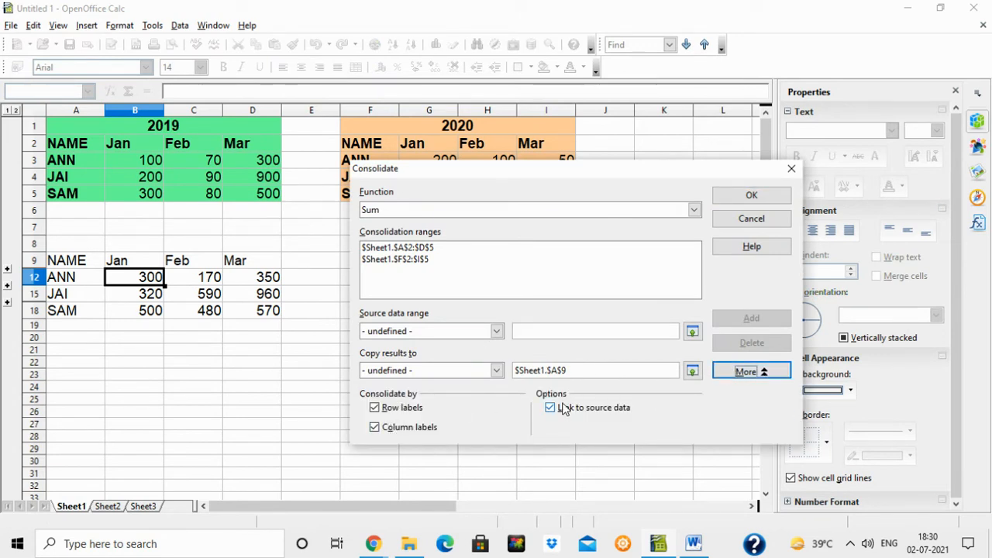
click(743, 216)
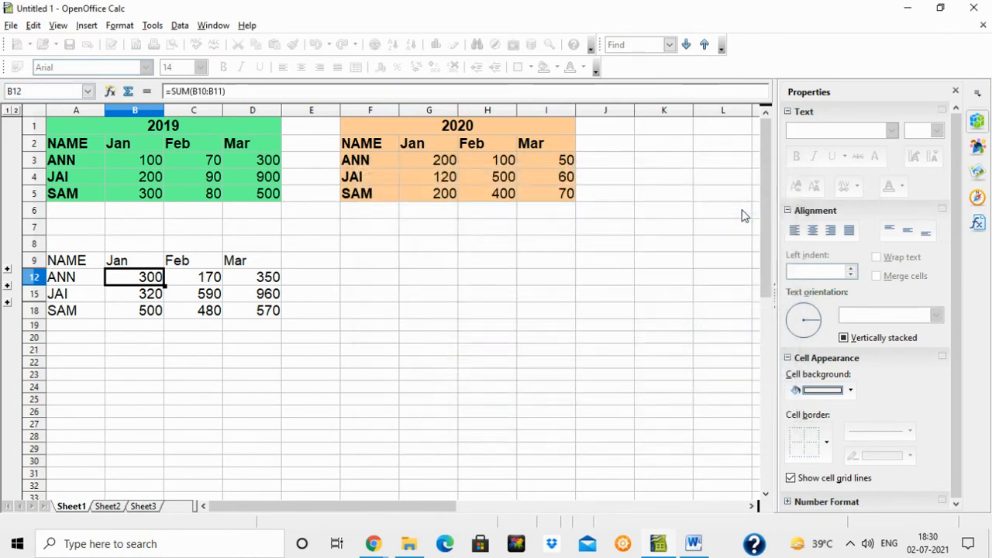
- Compare the heading row and name column of the 2019 table with those of the consolidated table
drag(78, 143, 241, 149)
drag(69, 262, 245, 269)
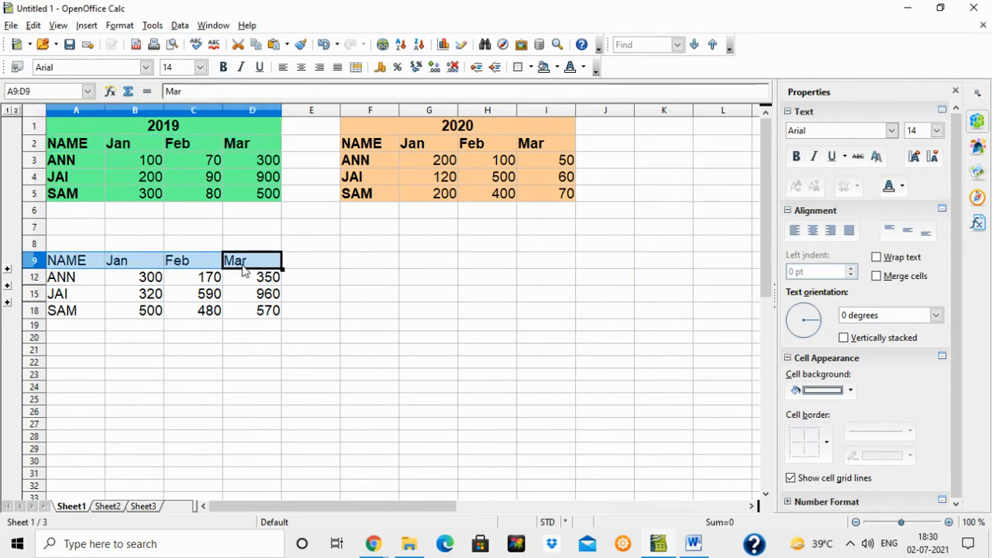
drag(70, 144, 70, 197)
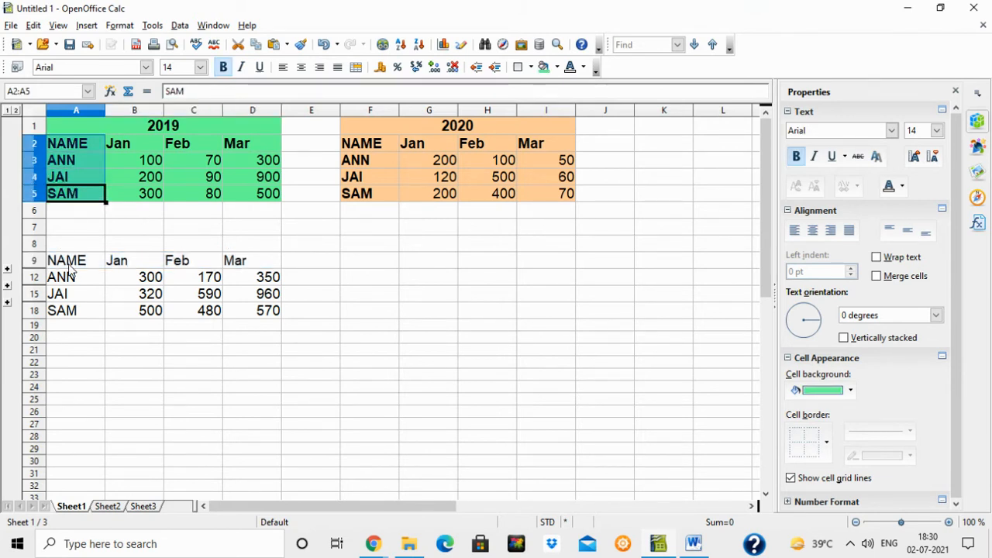
drag(70, 264, 74, 314)
click(99, 351)
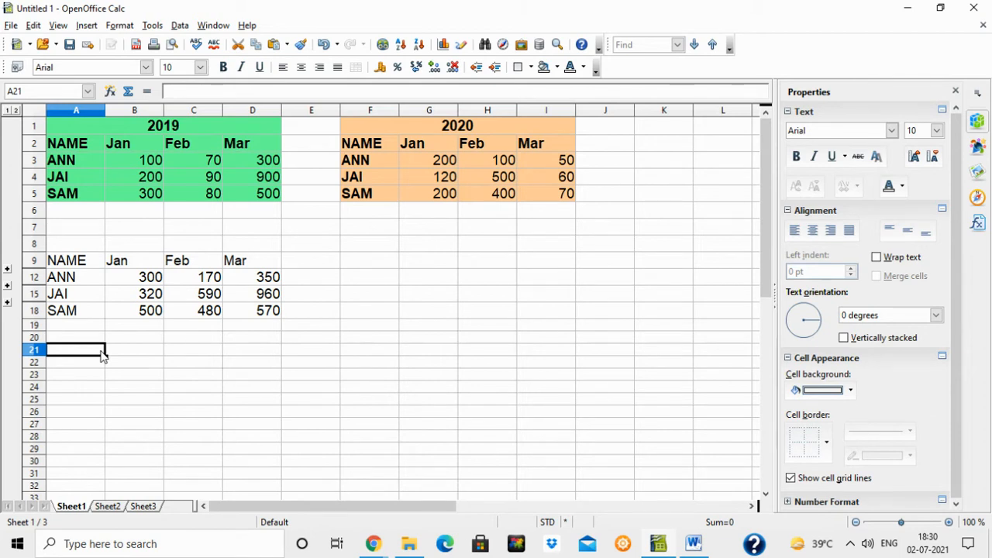
- Check the consolidated totals in B12, C12 and B18 against their matching 2019 and 2020 source values
click(129, 160)
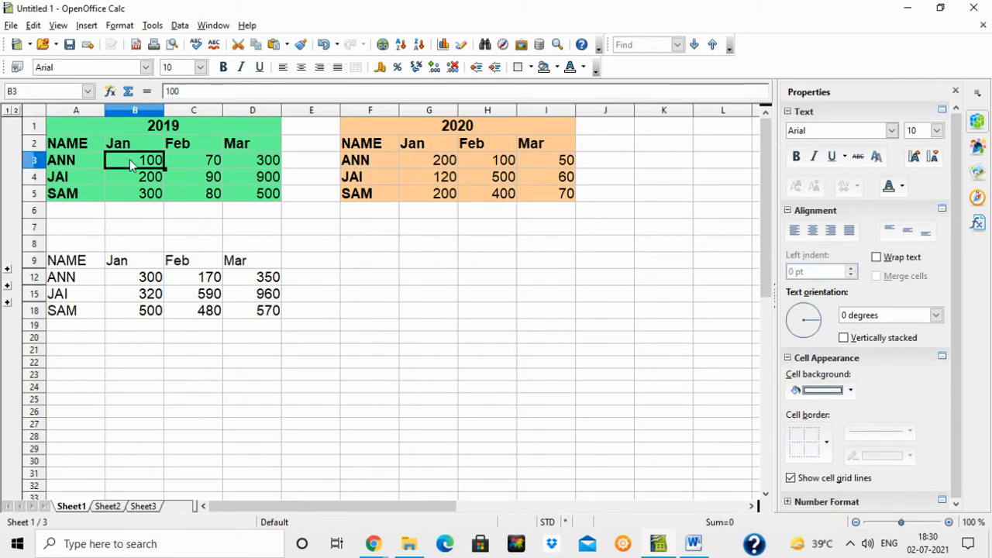
click(405, 158)
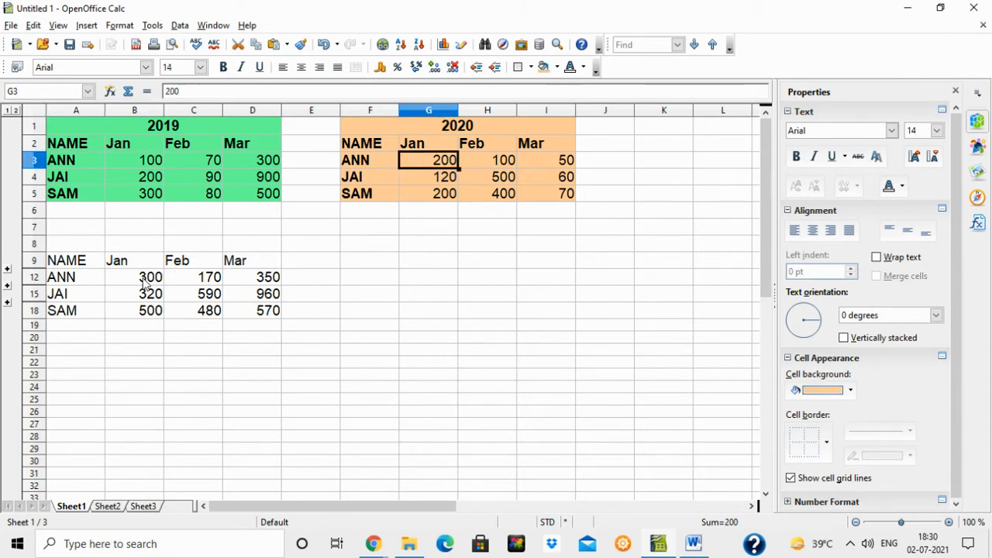
click(209, 160)
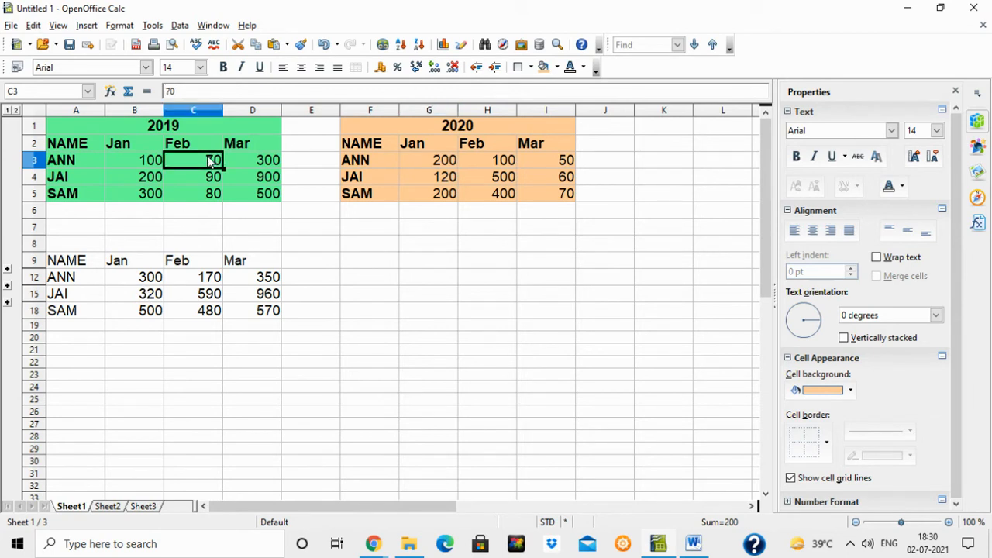
click(495, 159)
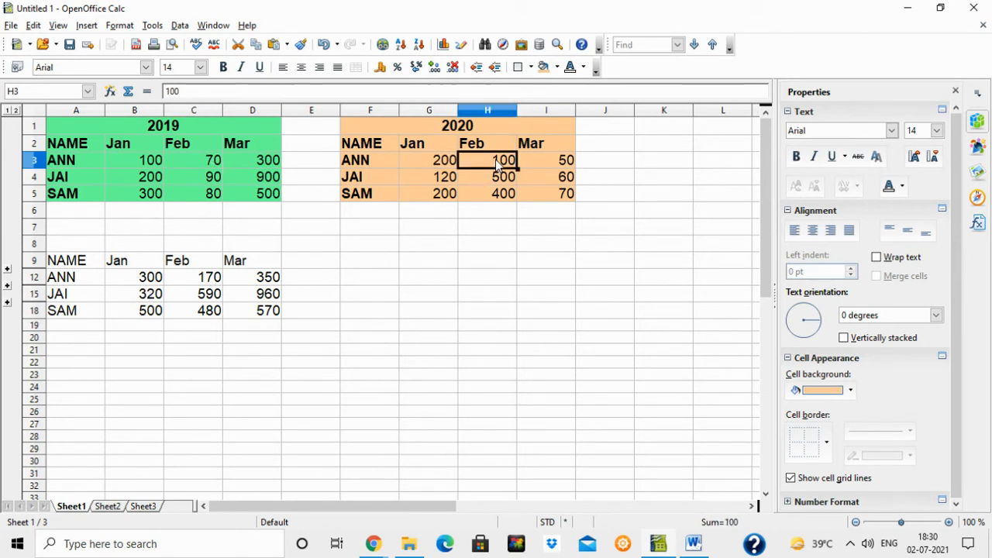
click(211, 280)
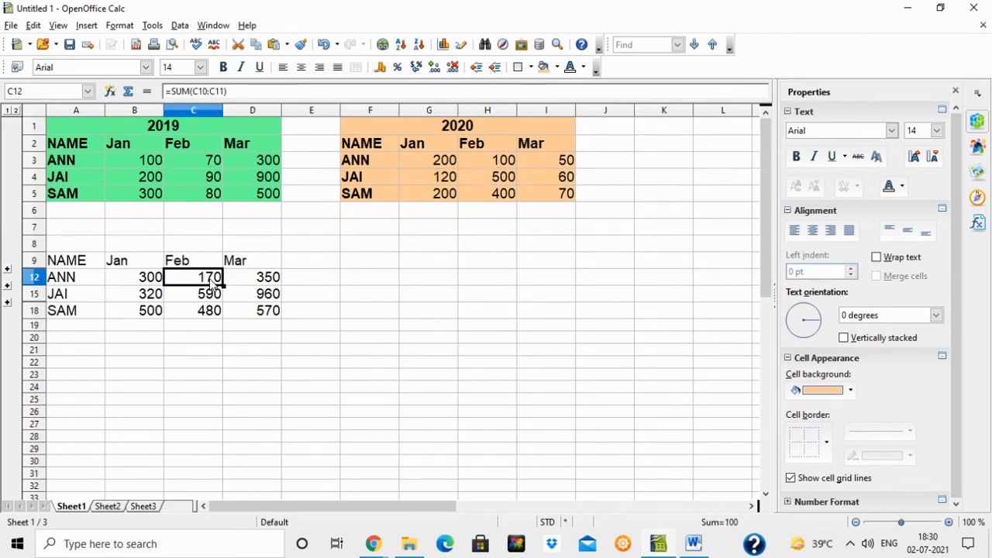
click(136, 200)
click(428, 194)
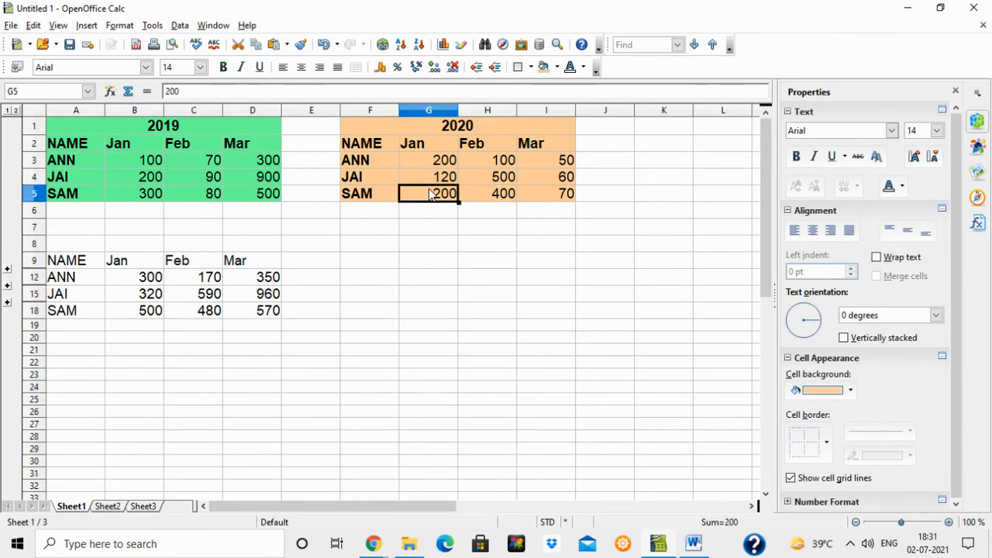
click(145, 317)
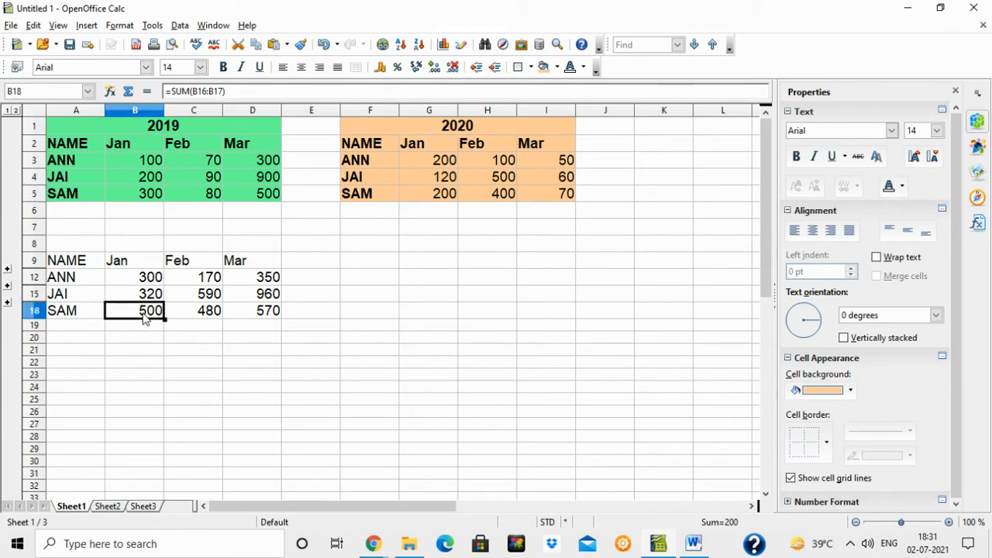
- Set the 2019 January value in B5 to 400 and check the linked January total in B18
click(140, 198)
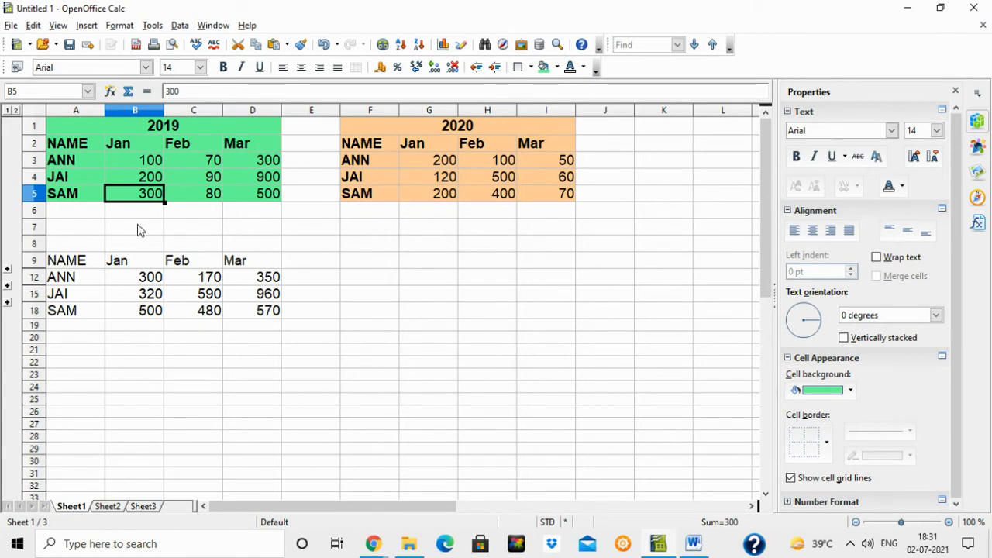
text(400)
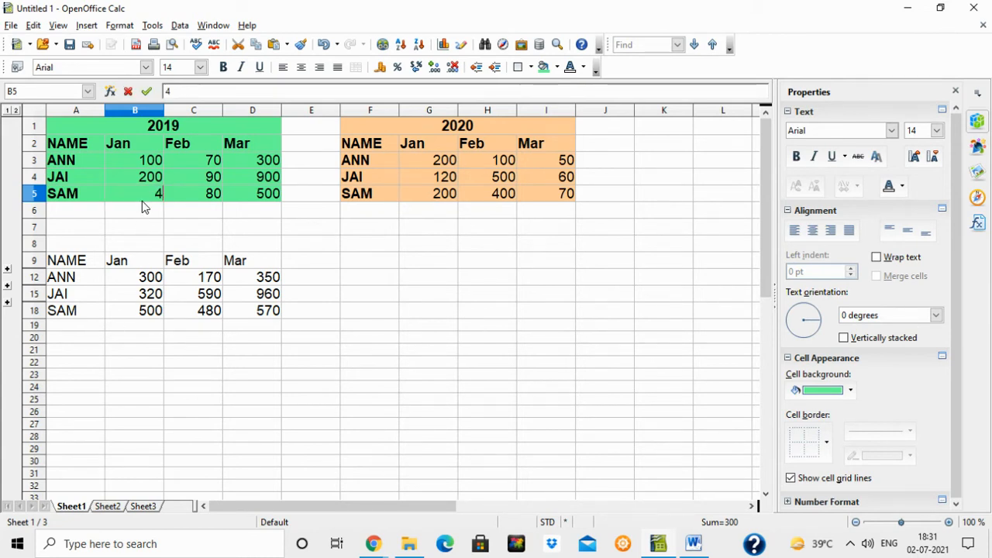
key(Return)
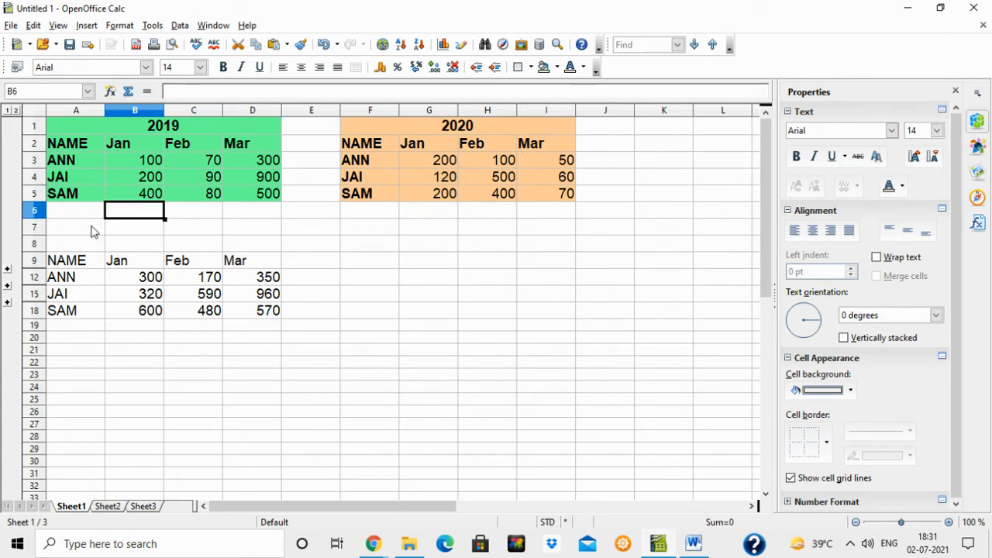
click(152, 313)
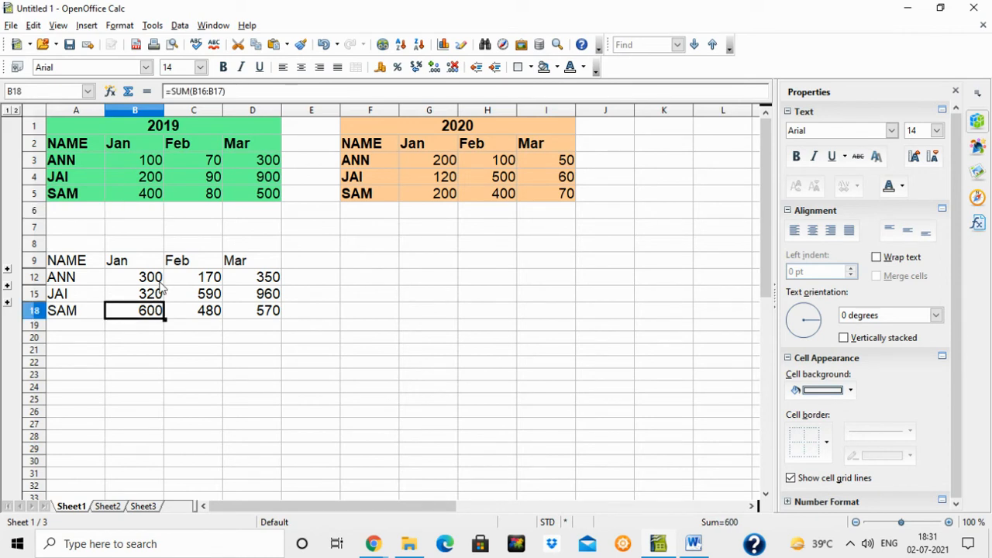
- Compare the February values in C5 and H5 with the consolidated February total in C18
click(198, 198)
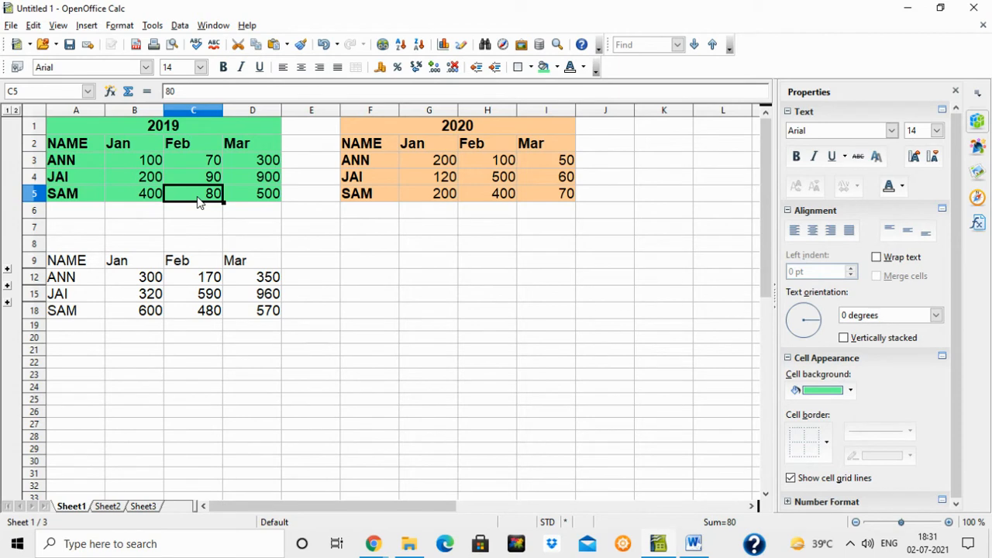
click(497, 194)
drag(193, 198, 204, 310)
click(207, 312)
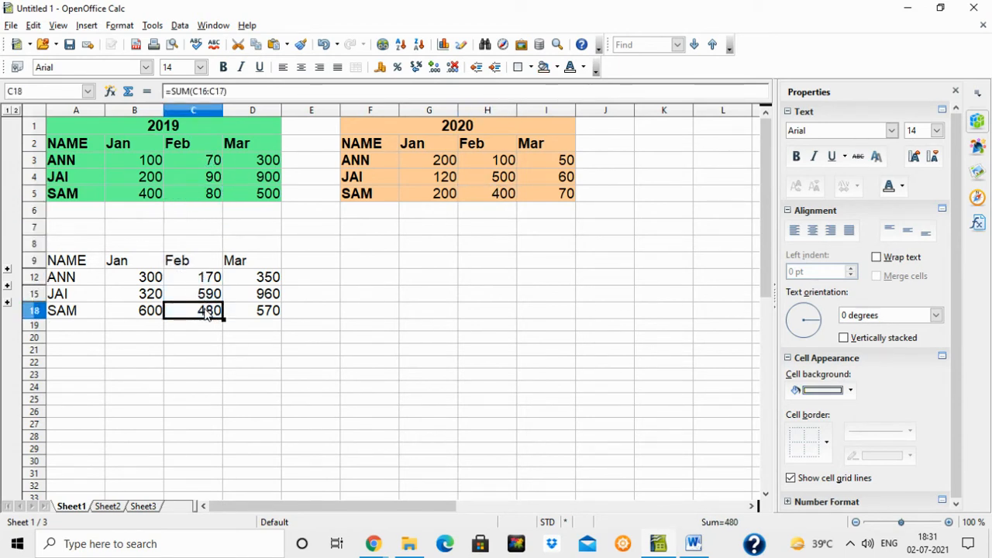
- Set the 2020 February value in H5 to 100 and check the linked February total in C18
click(503, 197)
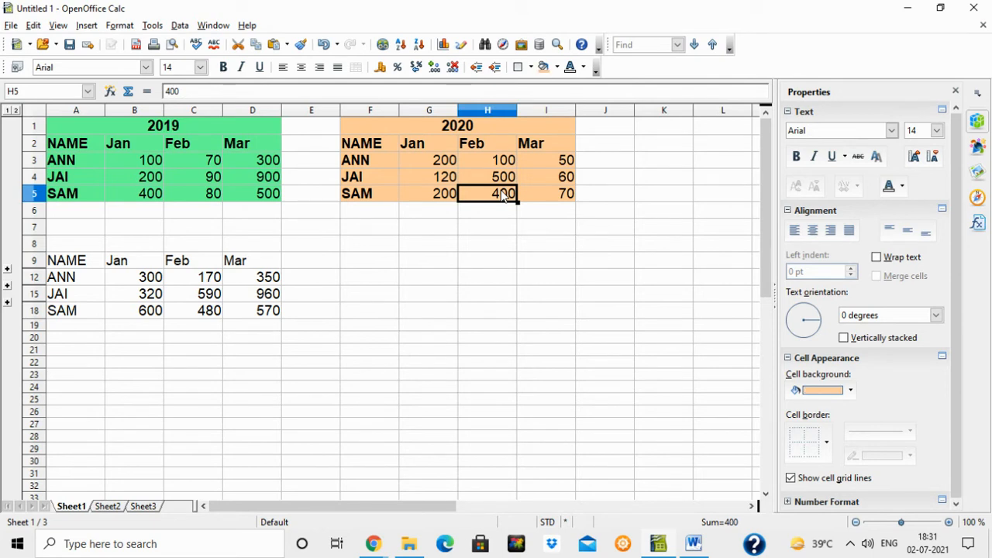
text(100)
key(Return)
key(Return)
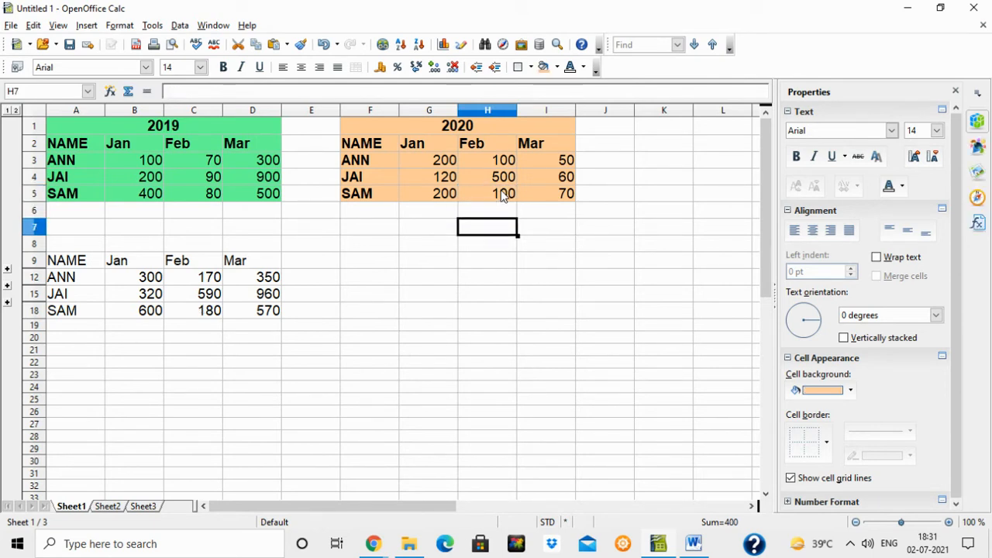
click(182, 316)
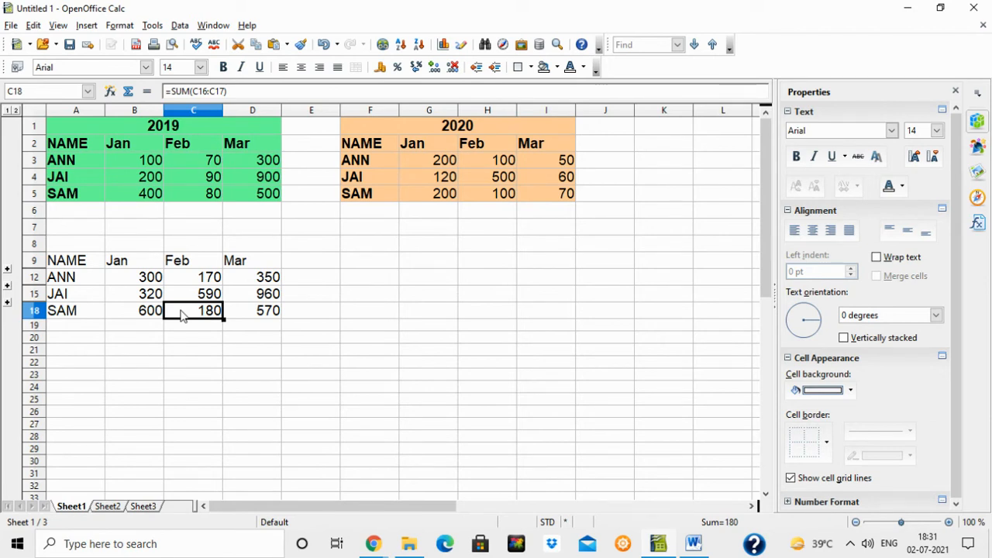
- Expand all three outline groups of the consolidated table and widen column A to read the full source row labels
click(8, 303)
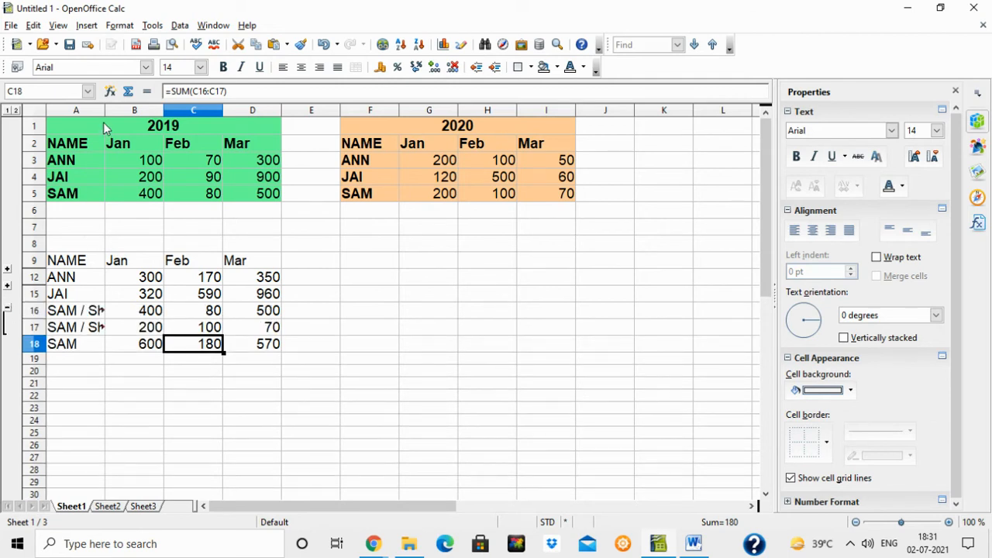
drag(105, 111, 181, 116)
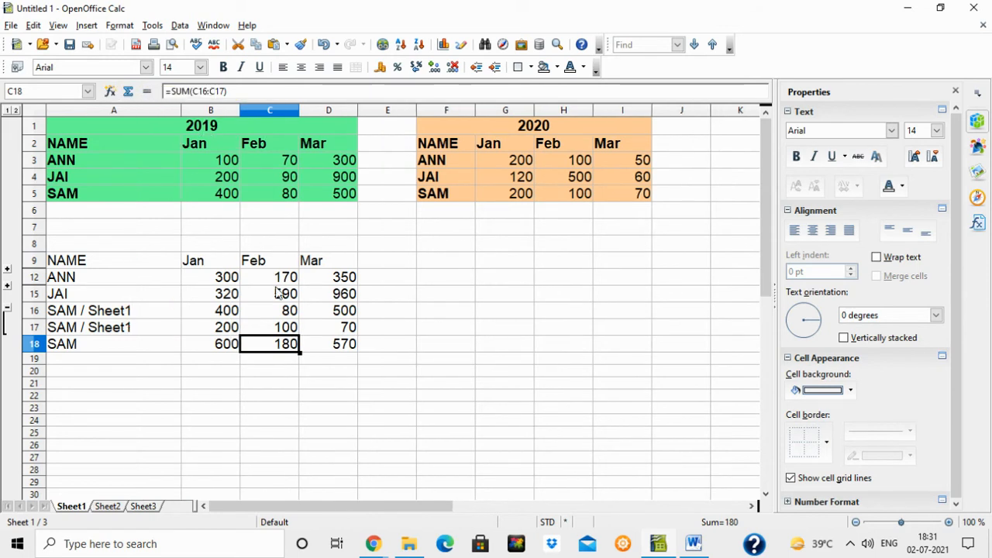
click(7, 285)
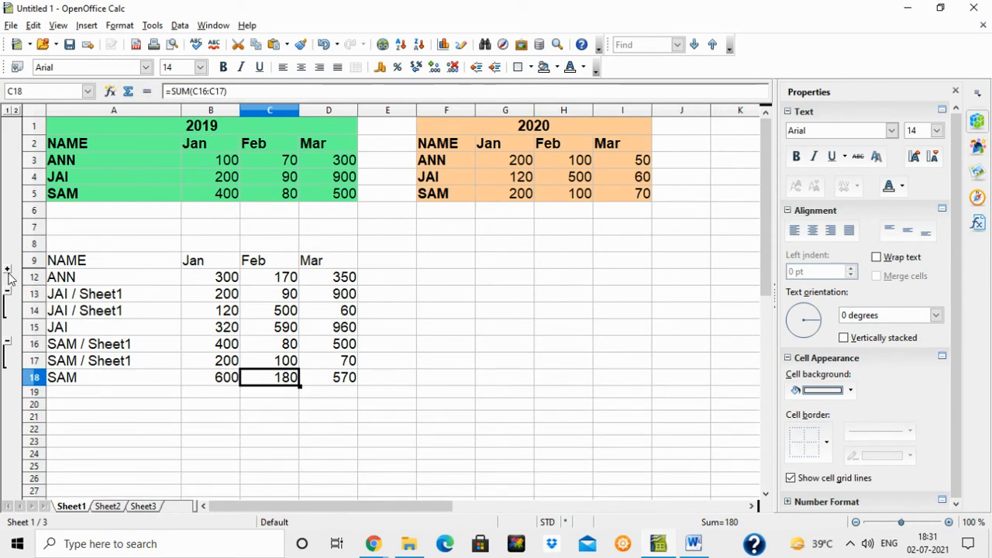
click(7, 269)
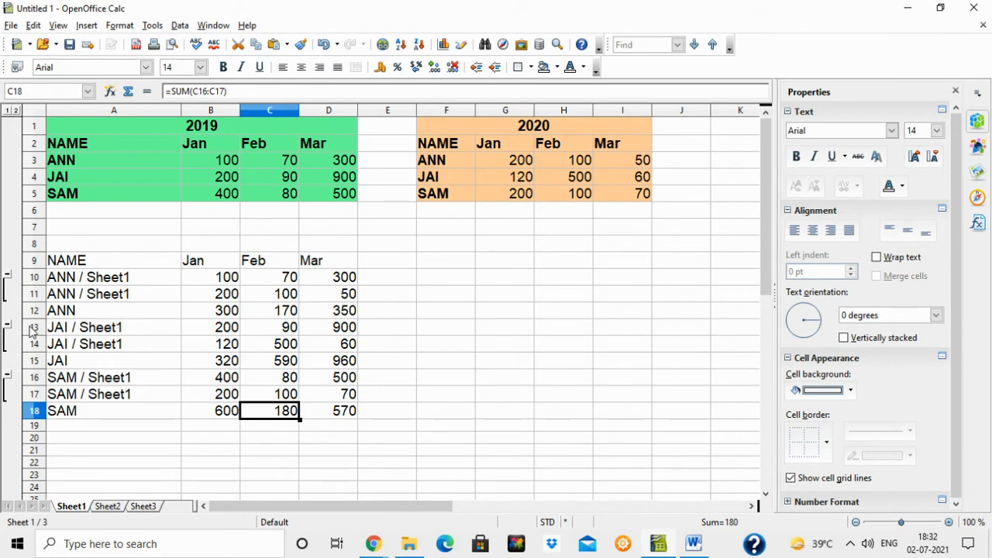
- Collapse the consolidated table's detail rows back to the totals and narrow column A
click(8, 274)
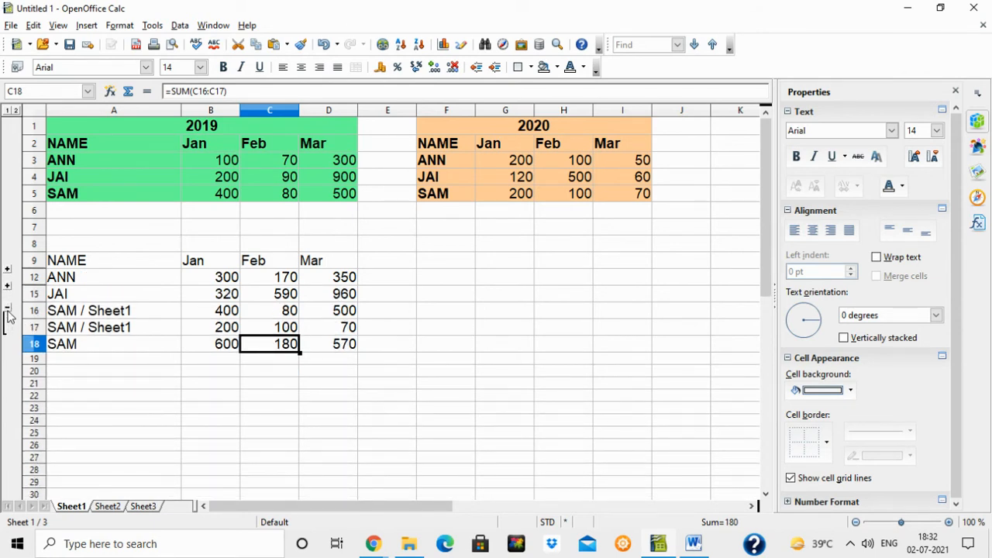
click(8, 313)
click(529, 299)
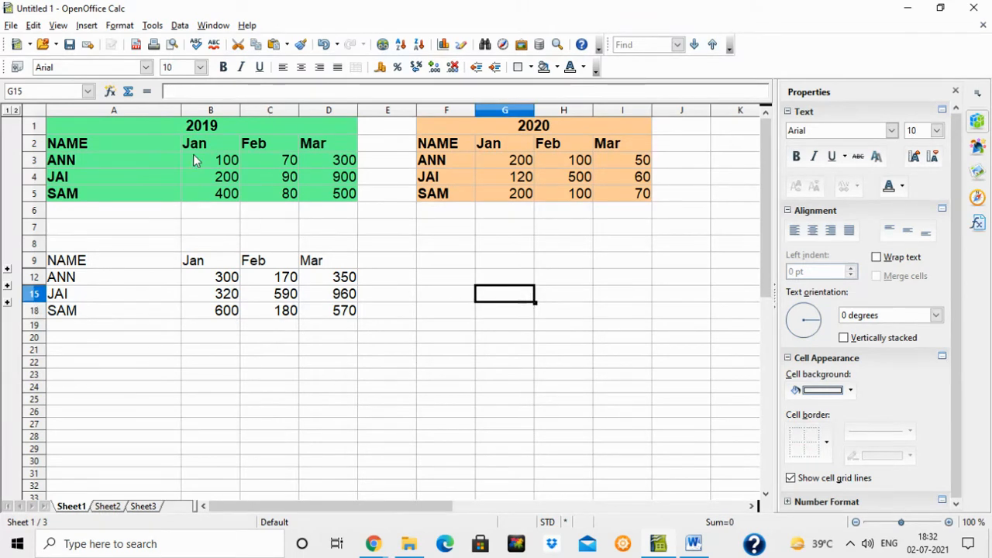
drag(182, 110, 125, 113)
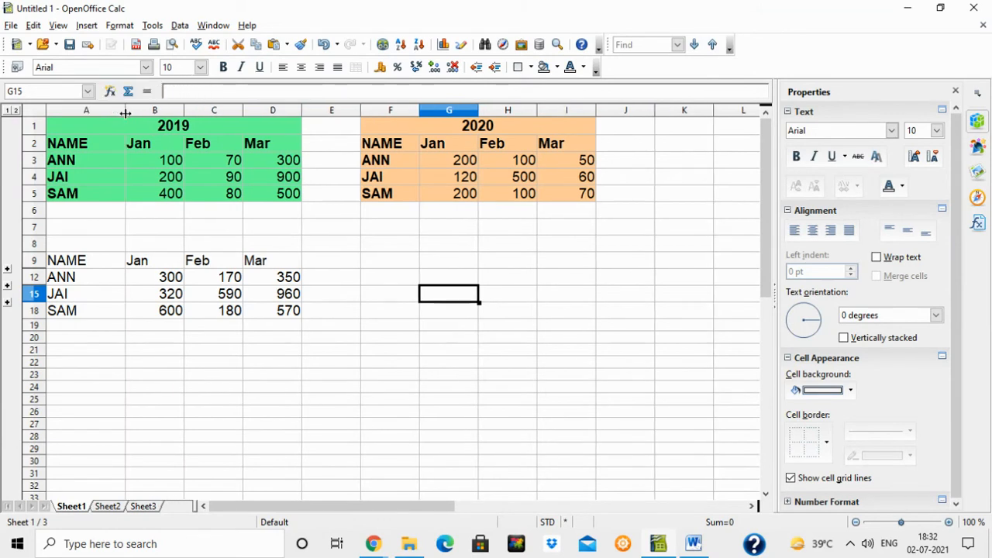
- Move the 2020 table in F1:I5 from Sheet1 to Sheet2, starting at cell A1
drag(398, 132, 532, 199)
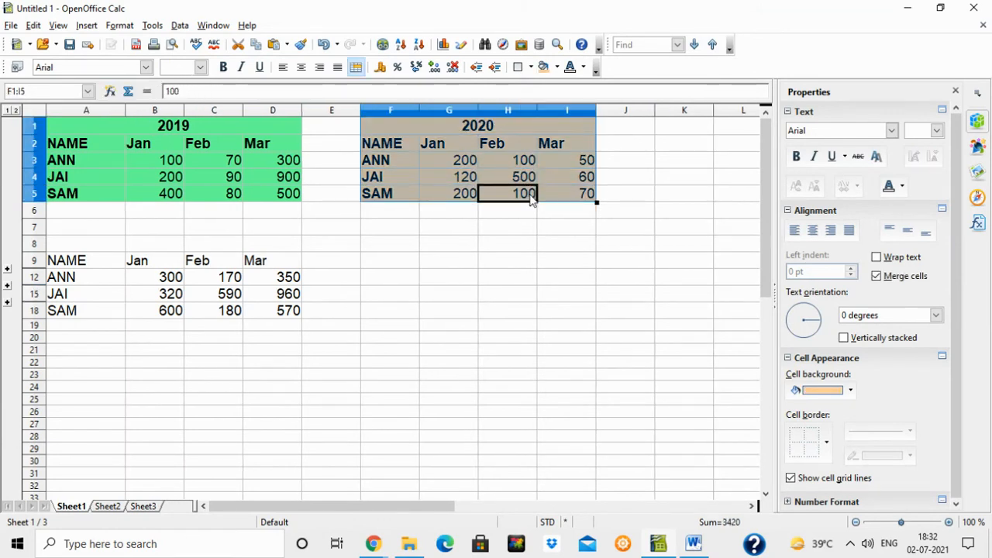
key(ctrl+x)
click(108, 506)
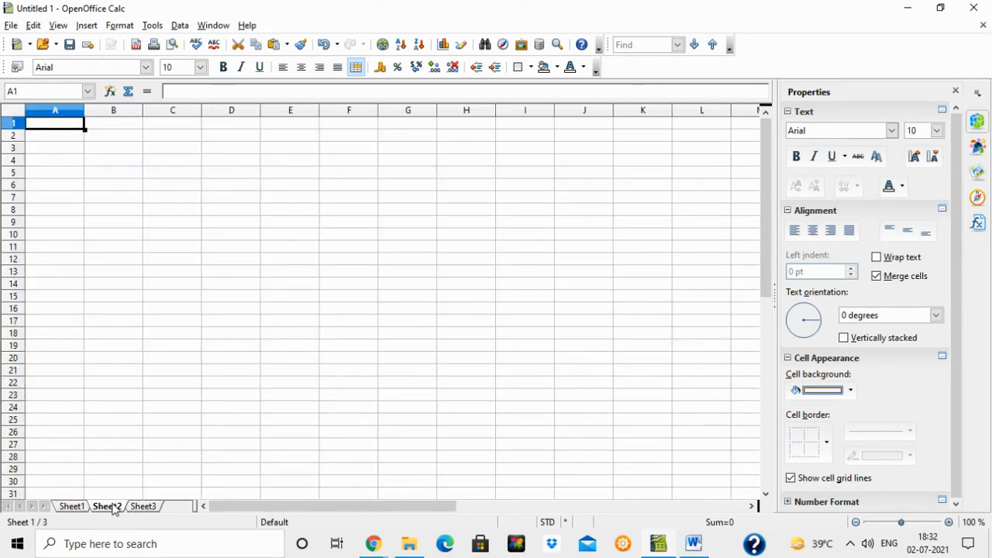
key(ctrl+v)
click(209, 275)
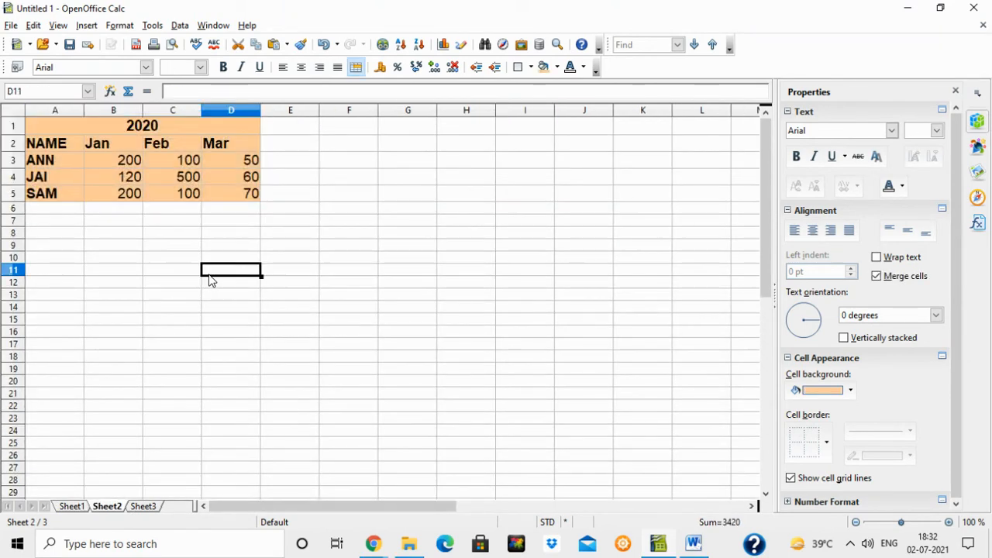
- Look through Sheet1, Sheet2 and Sheet3 to review where the source tables are located
click(81, 508)
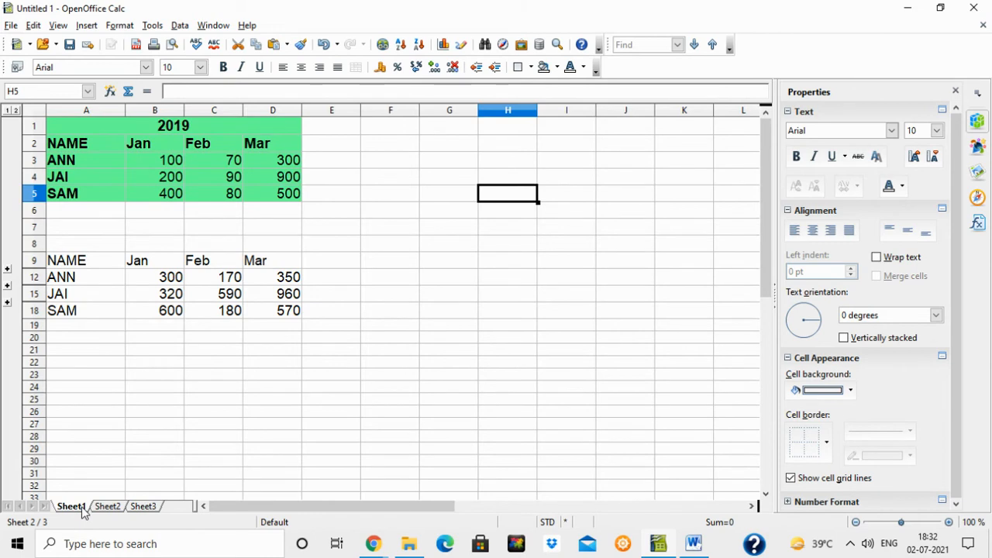
click(107, 508)
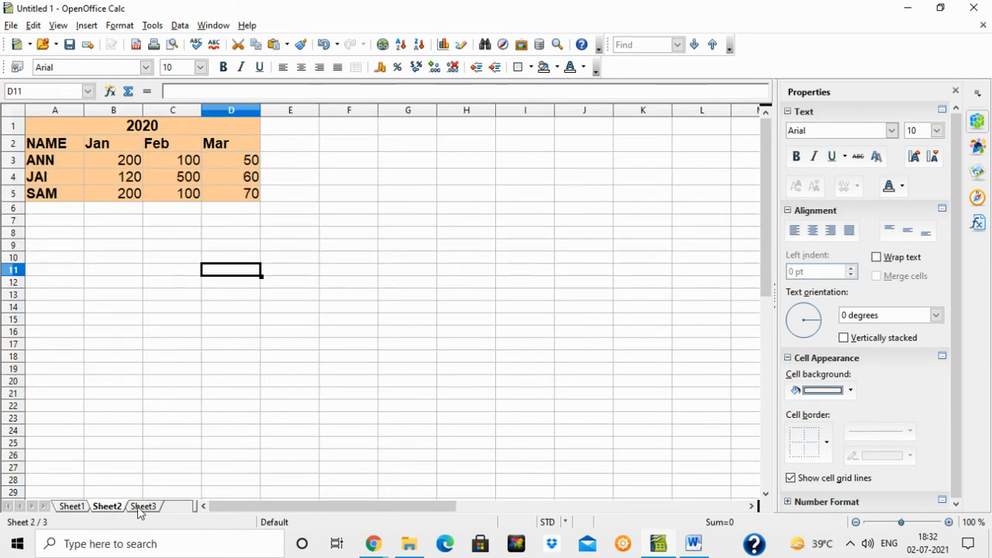
click(143, 507)
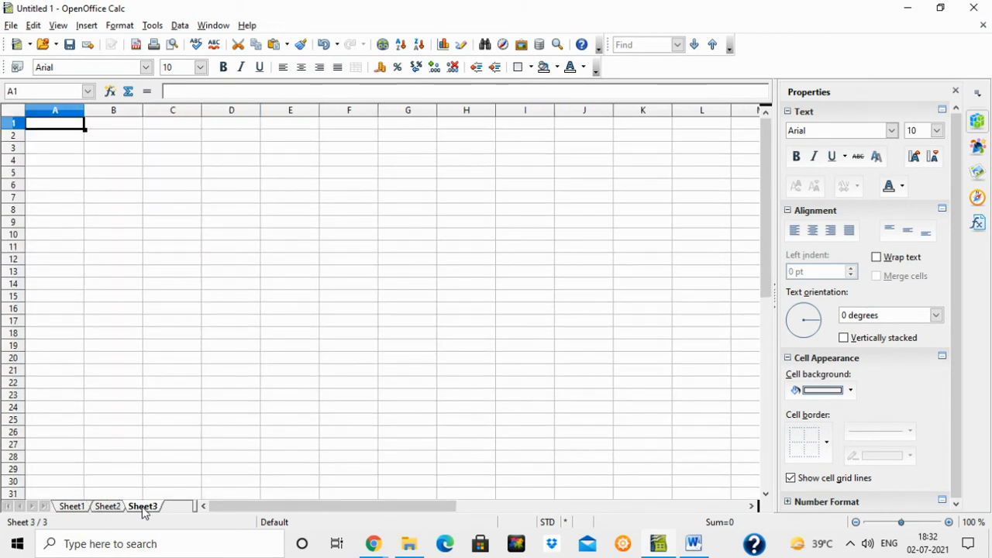
click(81, 493)
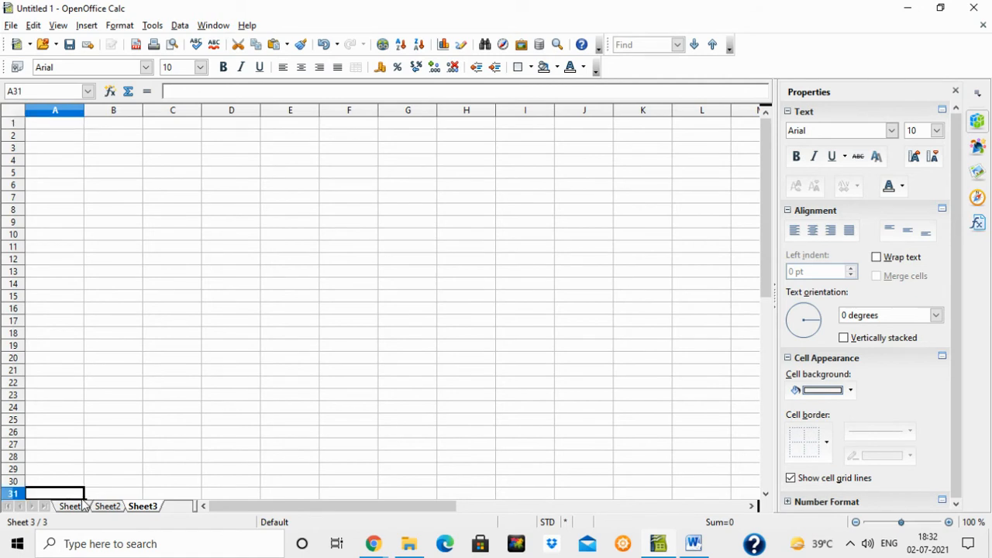
- Check the range names assigned to A2:D5 of the 2019 table on Sheet1 and of the 2020 table on Sheet2
click(71, 507)
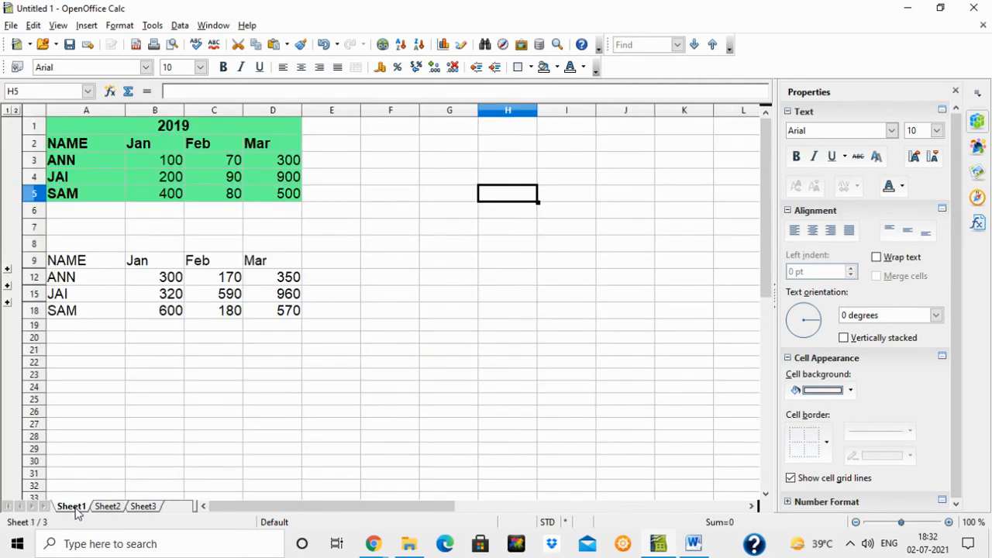
drag(69, 144, 259, 194)
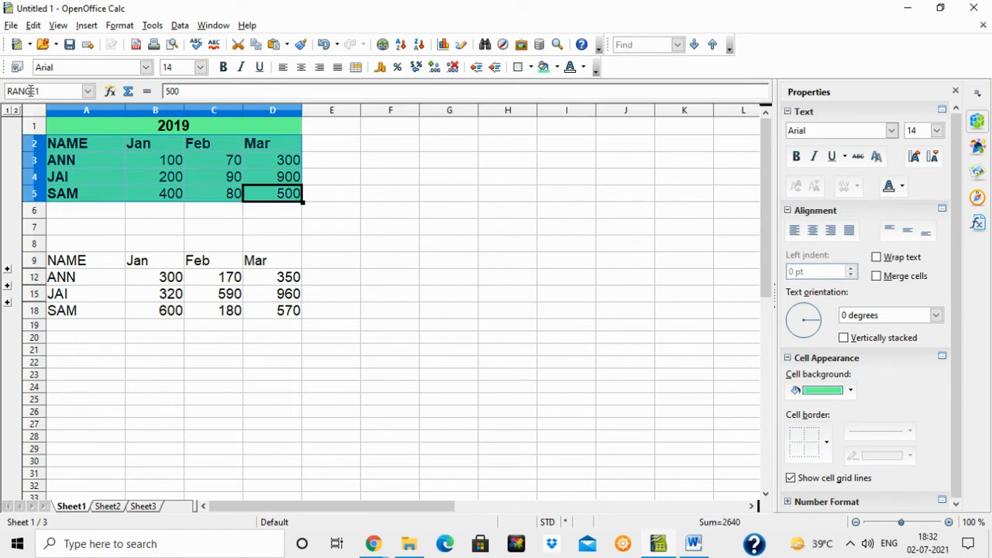
click(108, 507)
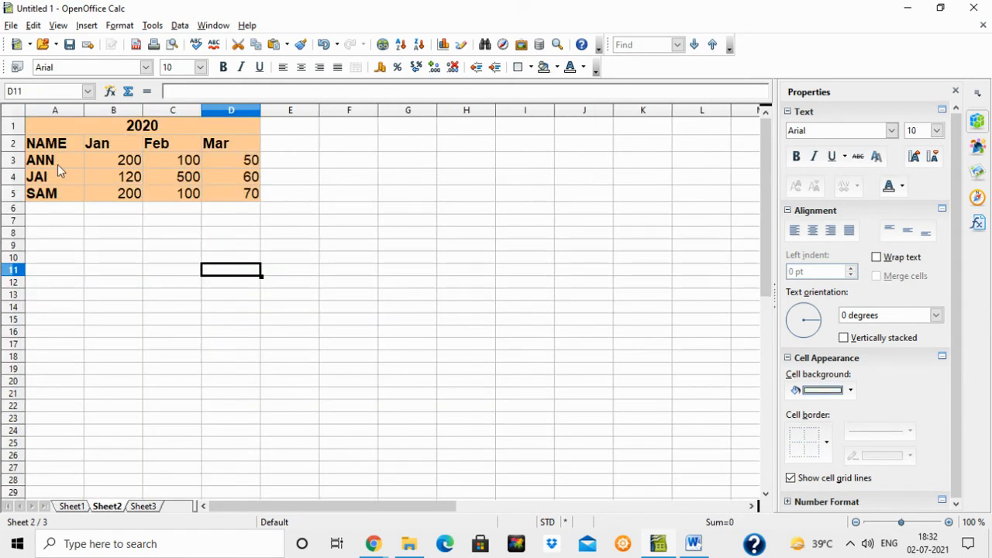
drag(58, 143, 213, 186)
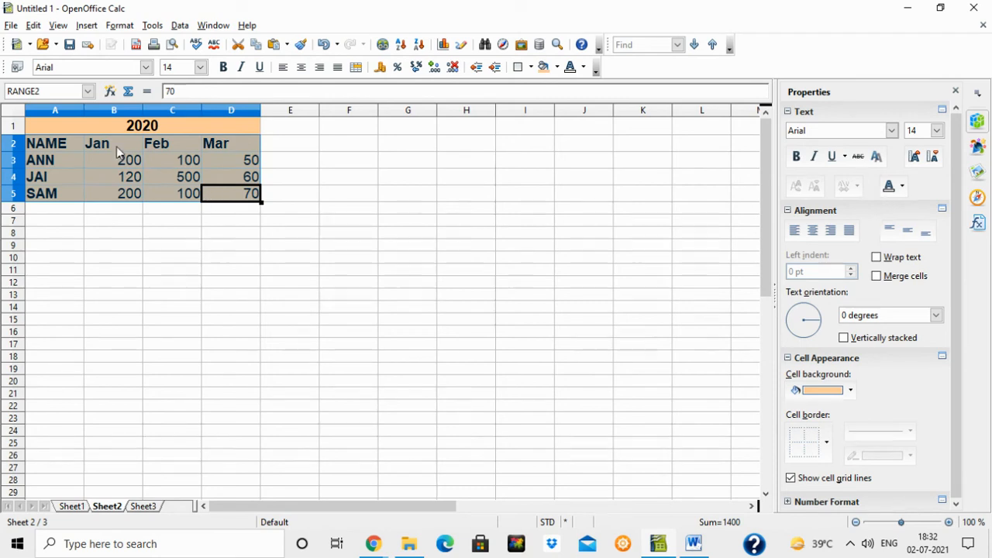
click(132, 248)
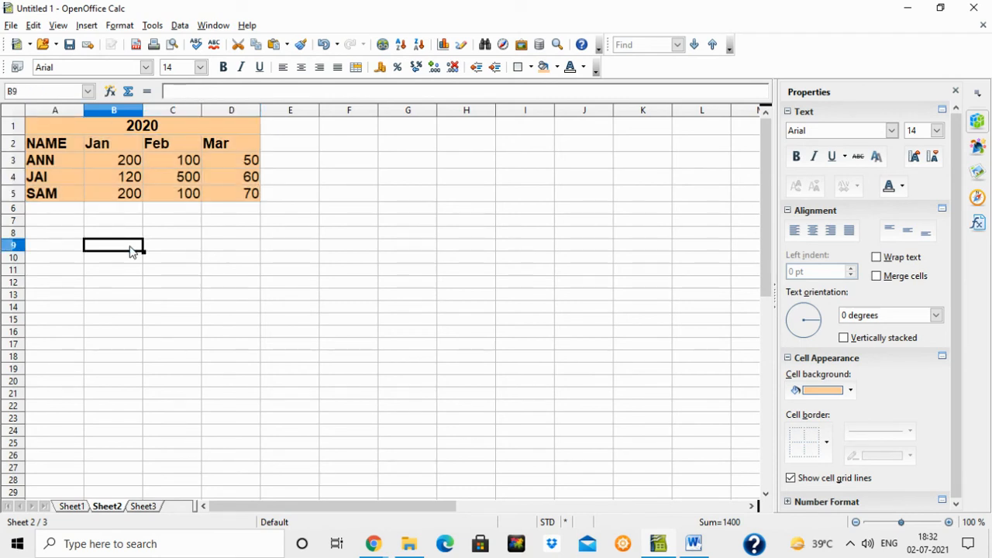
- Start Consolidate from cell A1 of Sheet3 and remove the old consolidation ranges $Sheet1.$A$2:$D$5 and $Sheet1.$F$2:$I$5
click(146, 507)
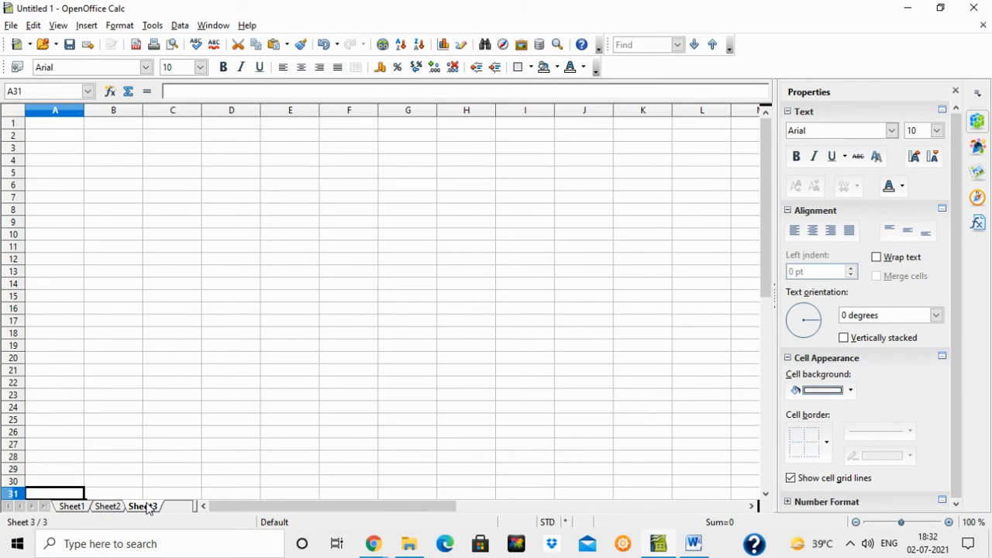
click(179, 28)
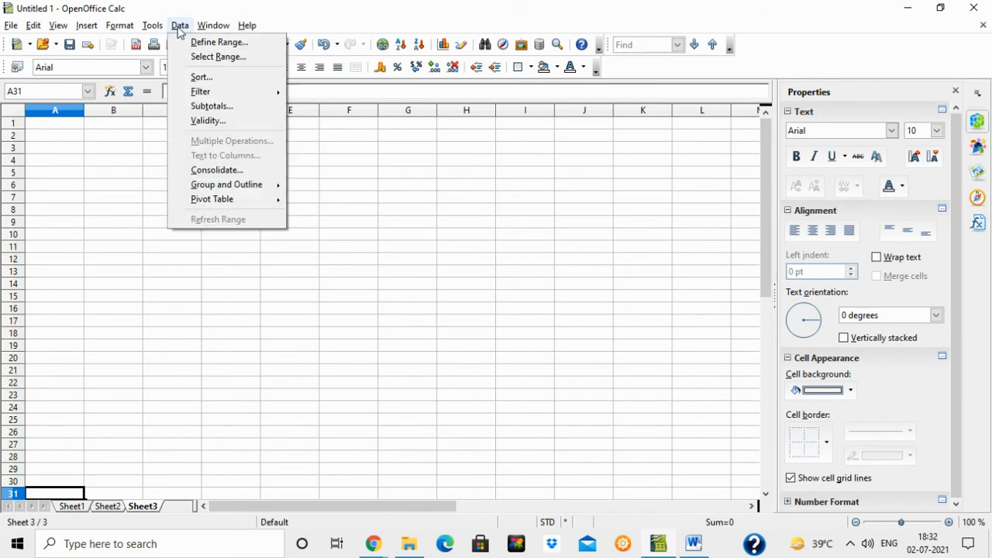
click(81, 125)
click(81, 125)
click(180, 26)
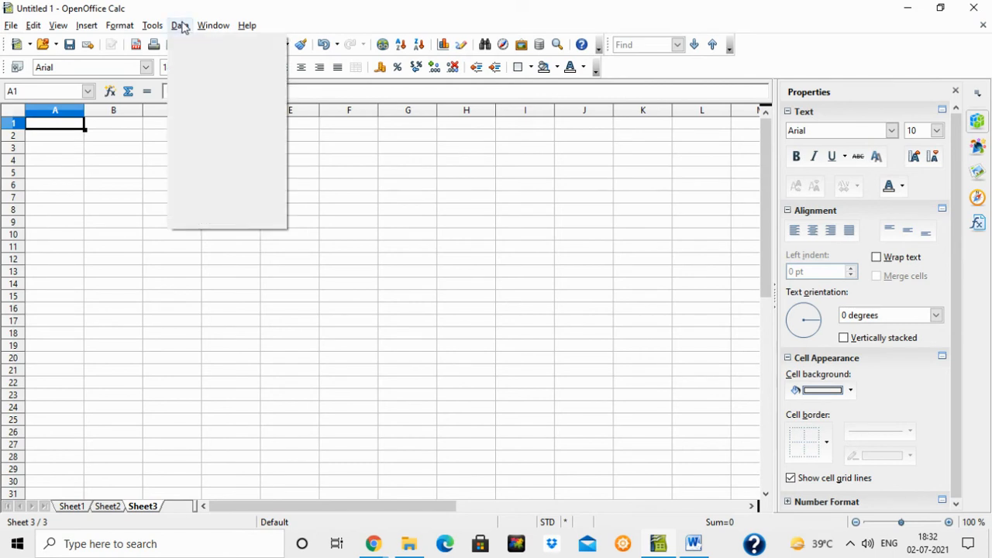
click(217, 170)
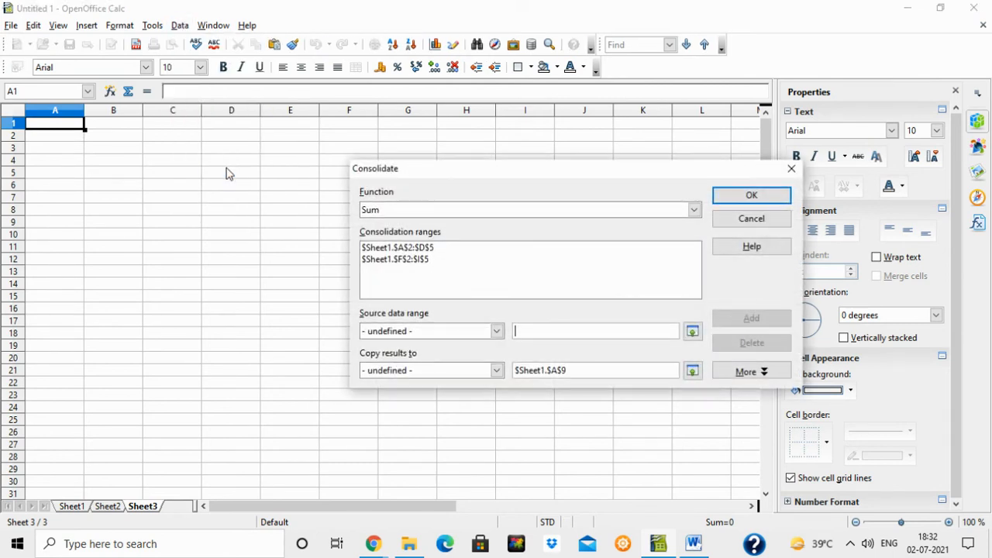
click(555, 248)
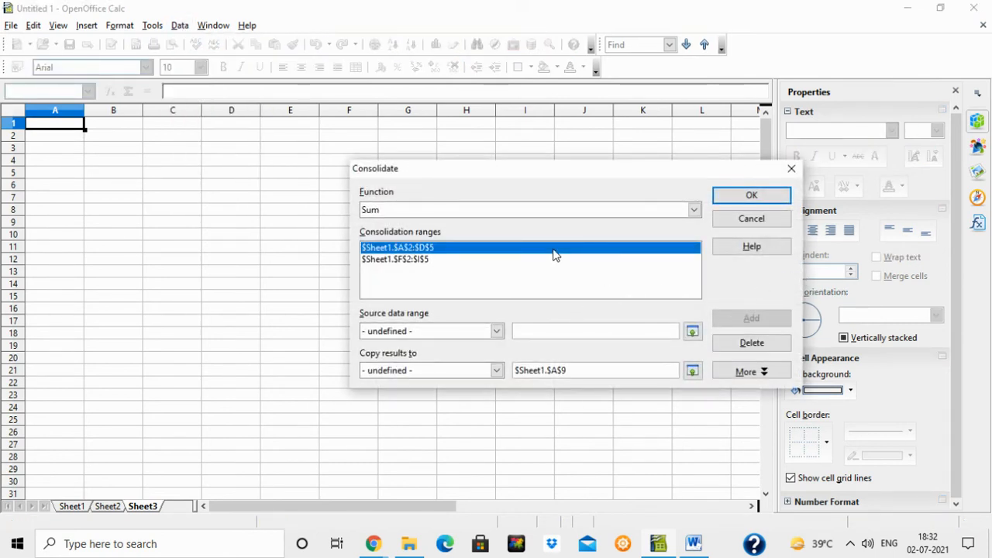
click(749, 346)
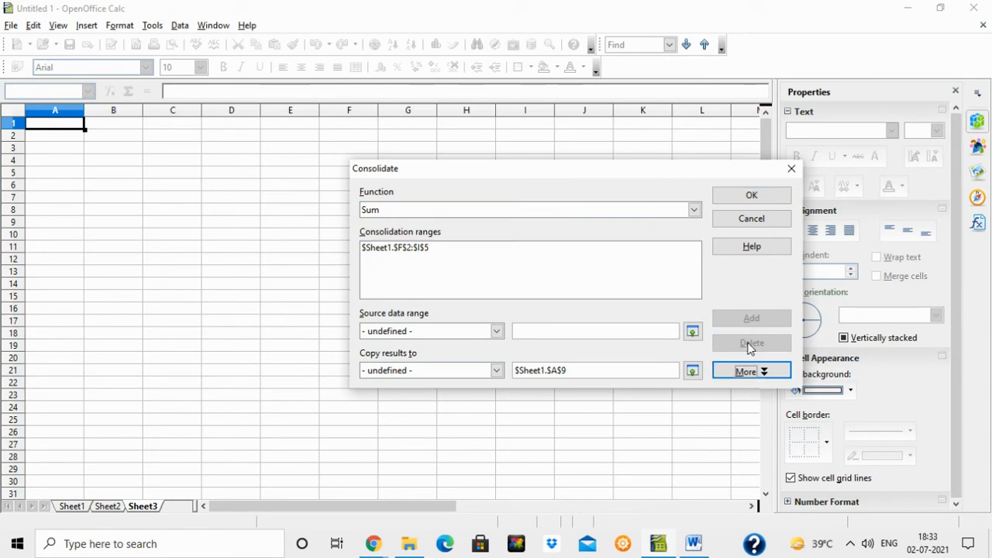
click(513, 259)
click(750, 344)
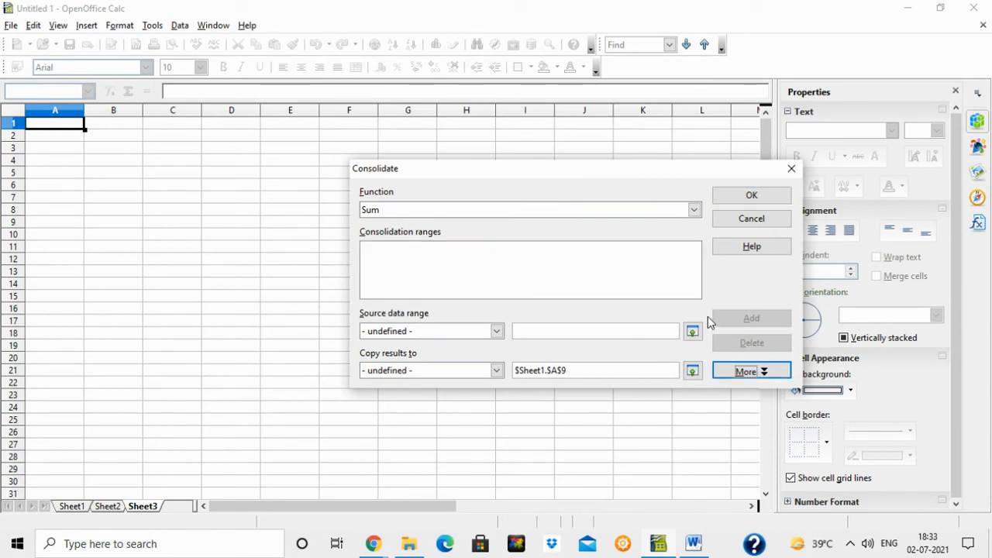
- Keep Sum as the consolidation function and add the 2019 table range $Sheet1.$A$2:$D$5 to the consolidation ranges
click(694, 210)
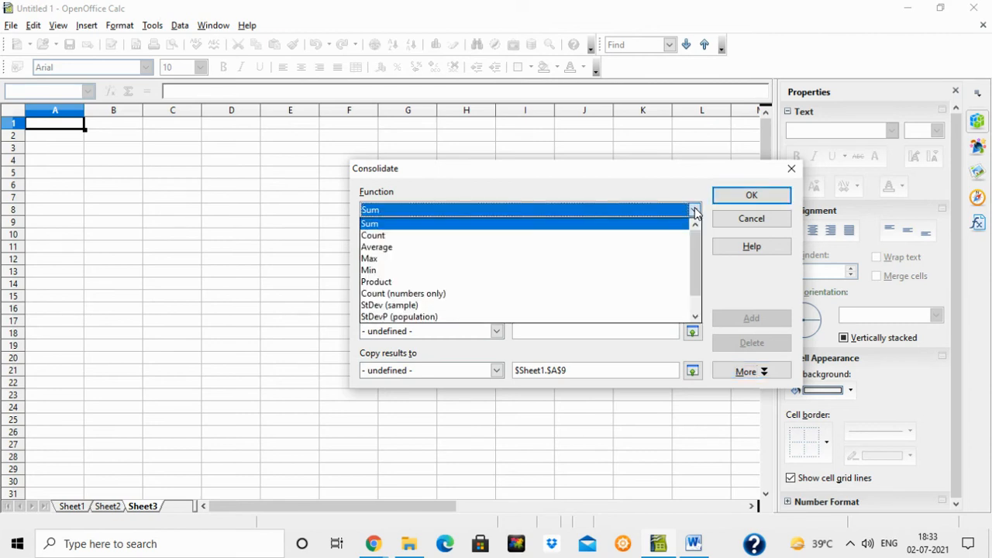
click(694, 210)
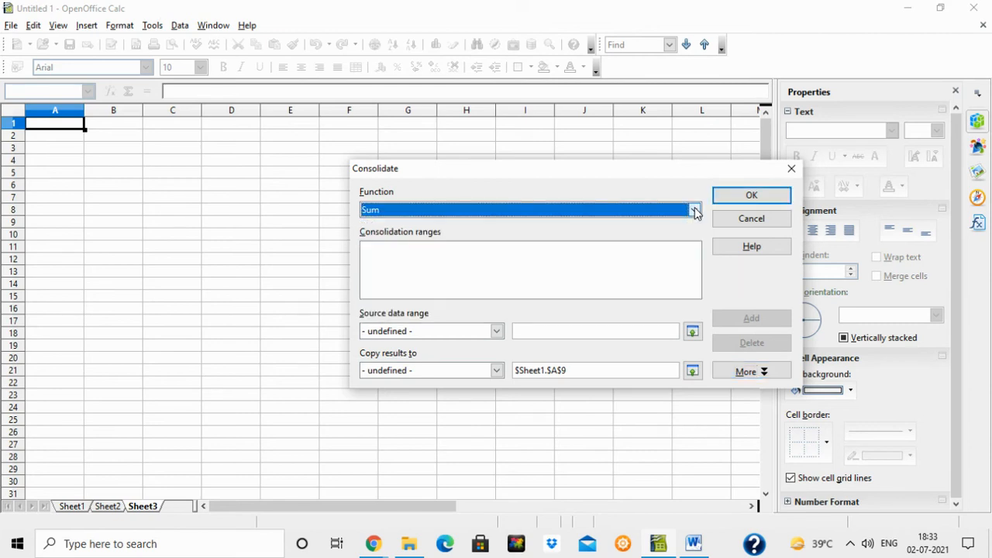
click(530, 332)
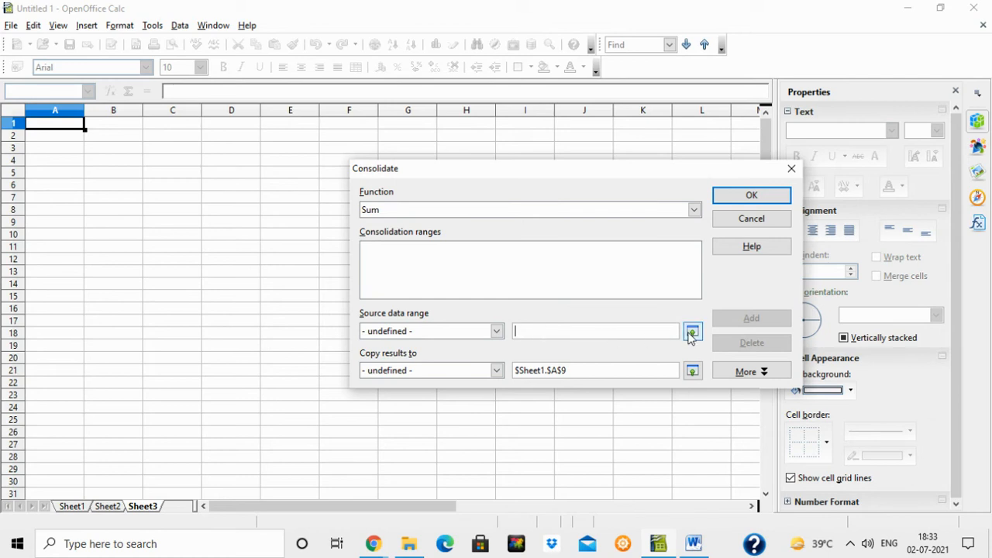
click(496, 331)
click(496, 331)
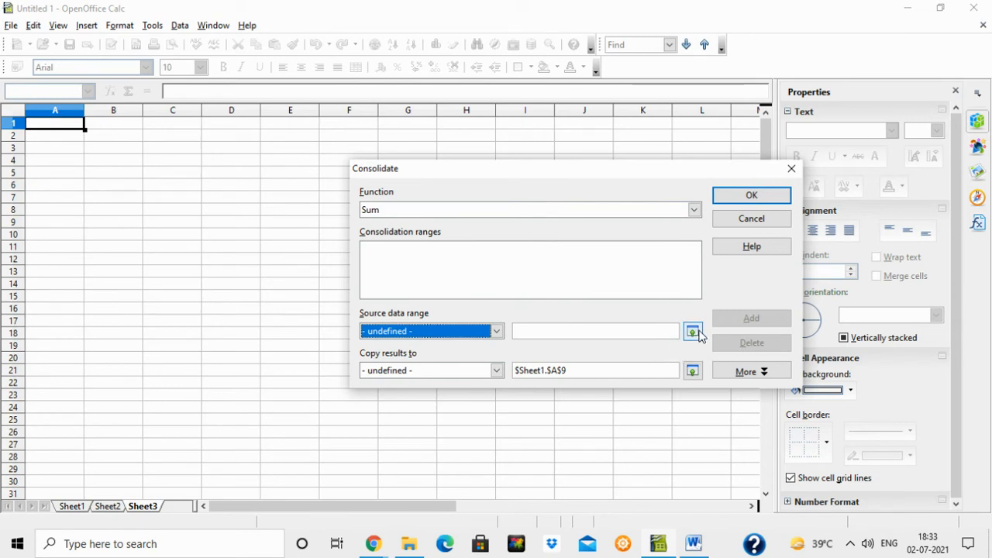
click(695, 333)
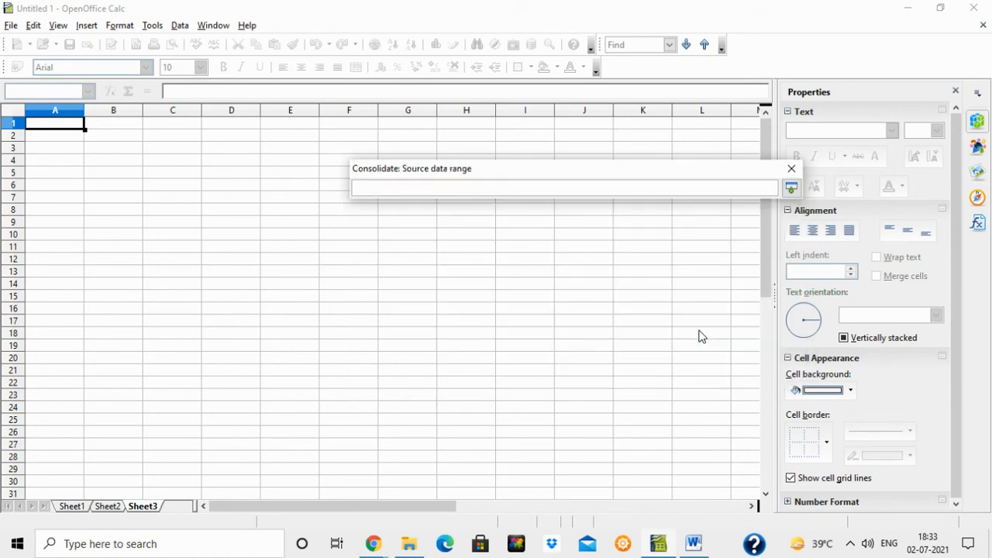
click(72, 506)
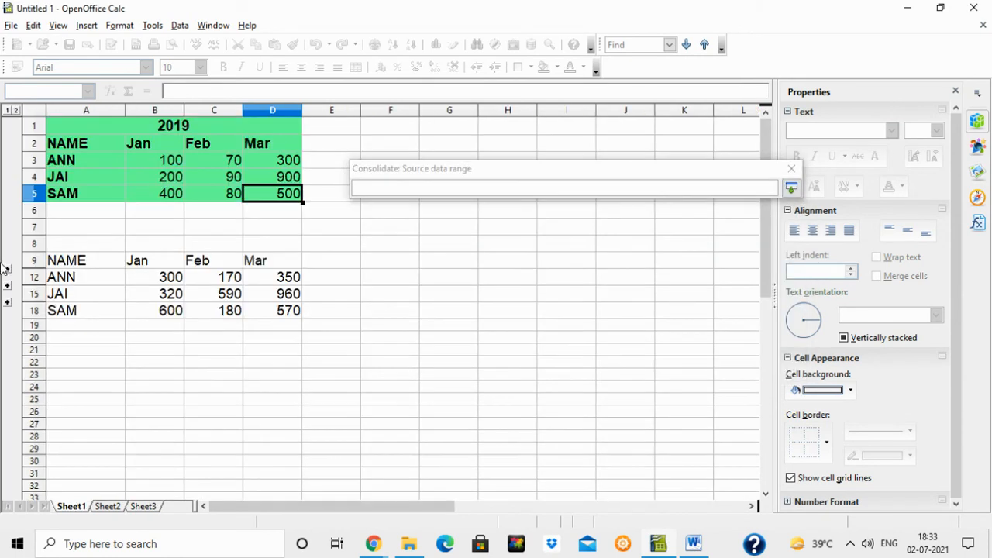
drag(53, 143, 258, 193)
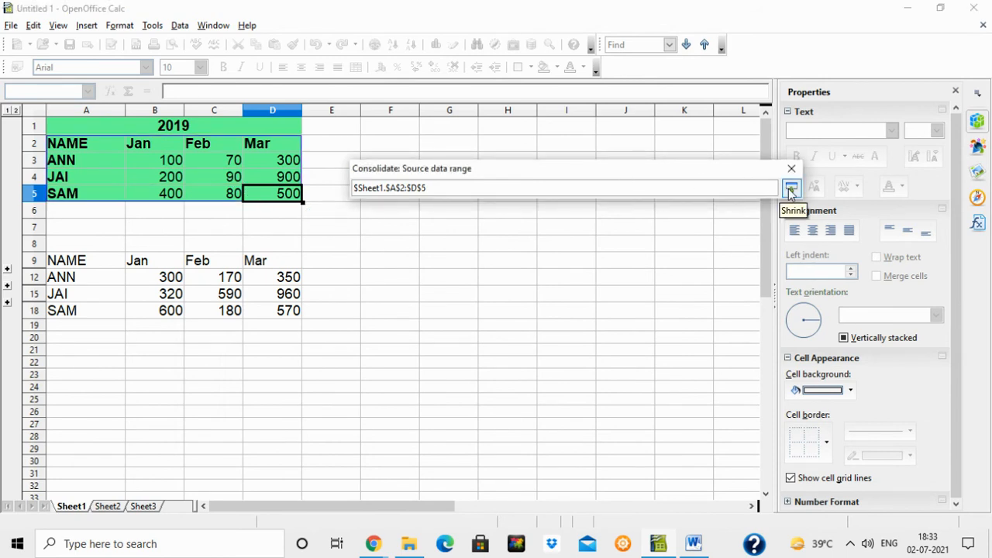
click(790, 189)
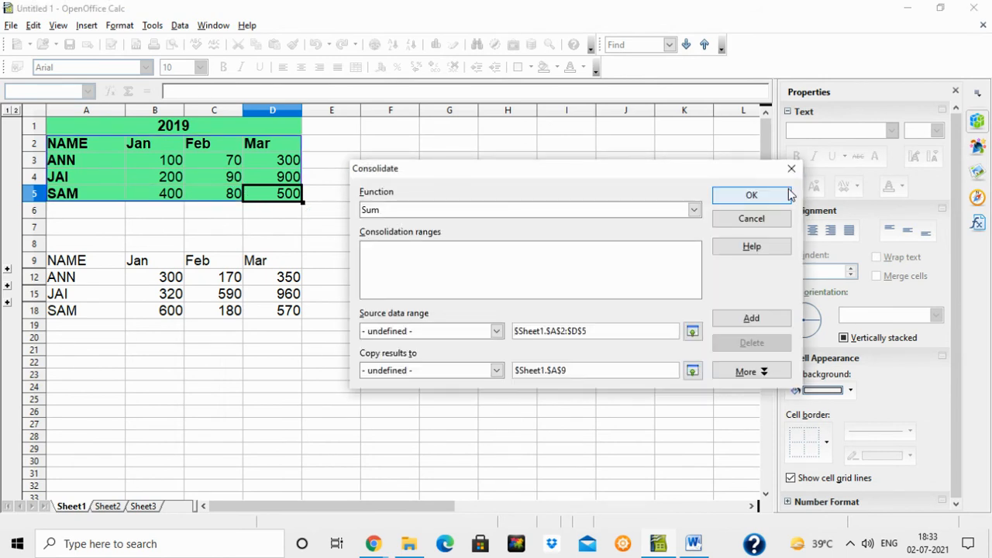
click(758, 319)
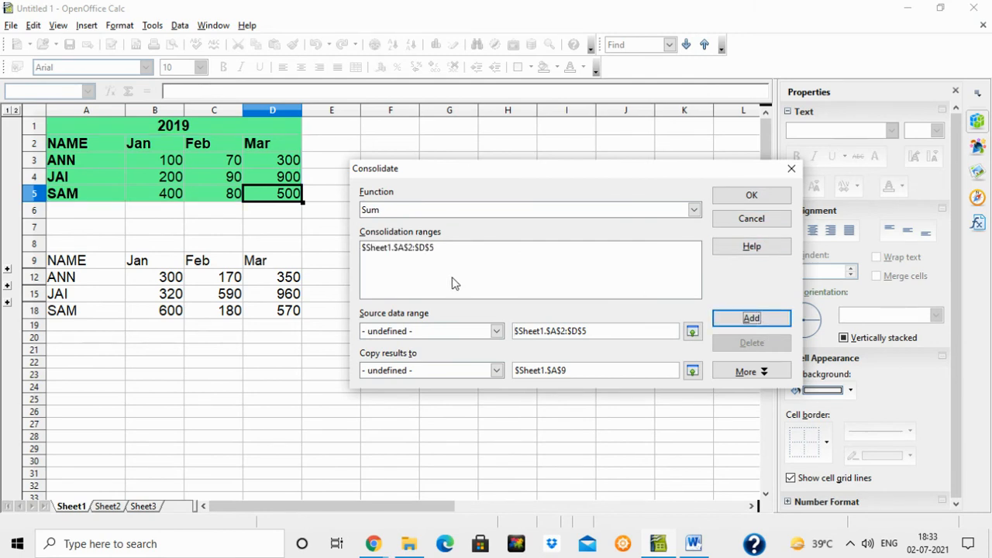
- Add the 2020 table range $Sheet2.$A$2:$D$5 to the consolidation ranges
click(692, 333)
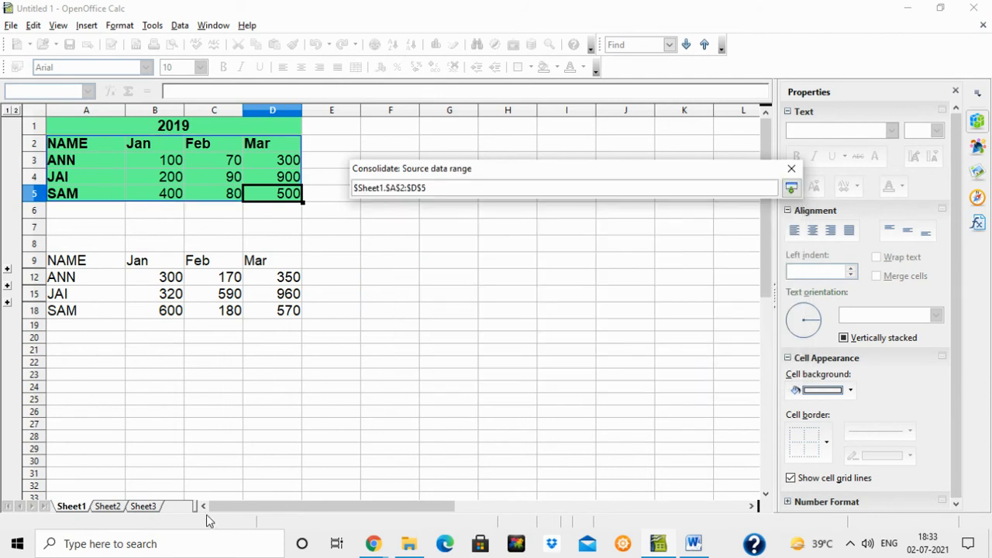
click(110, 506)
drag(43, 151, 231, 194)
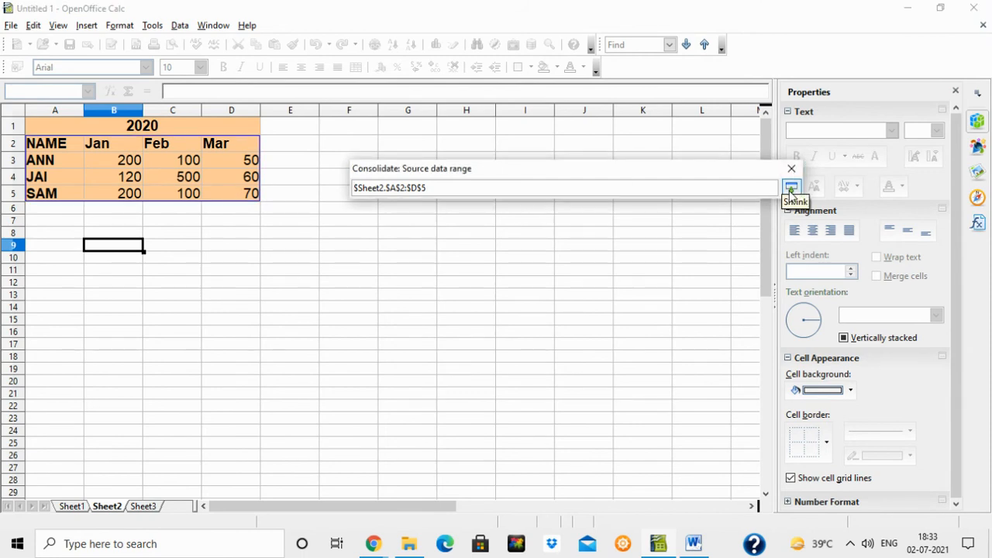
click(791, 188)
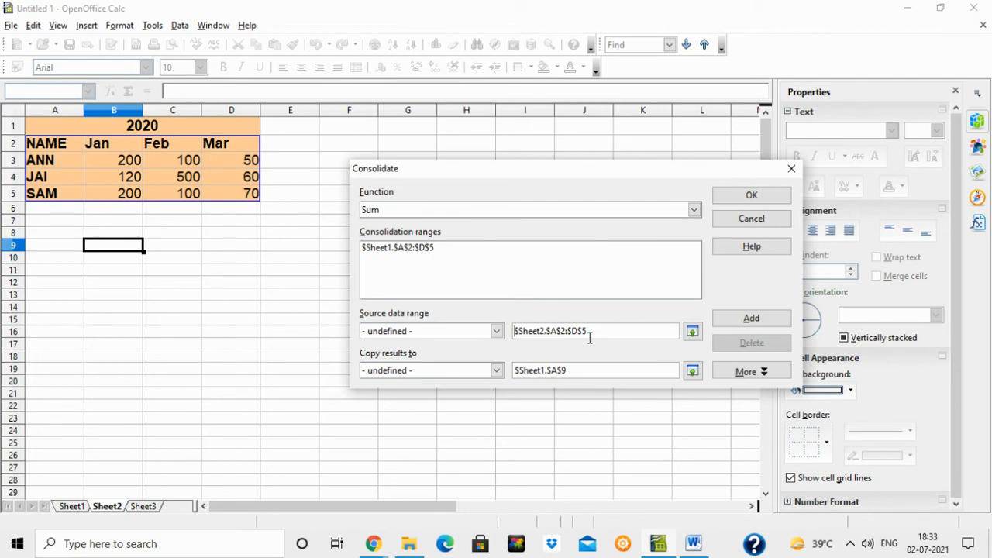
click(748, 322)
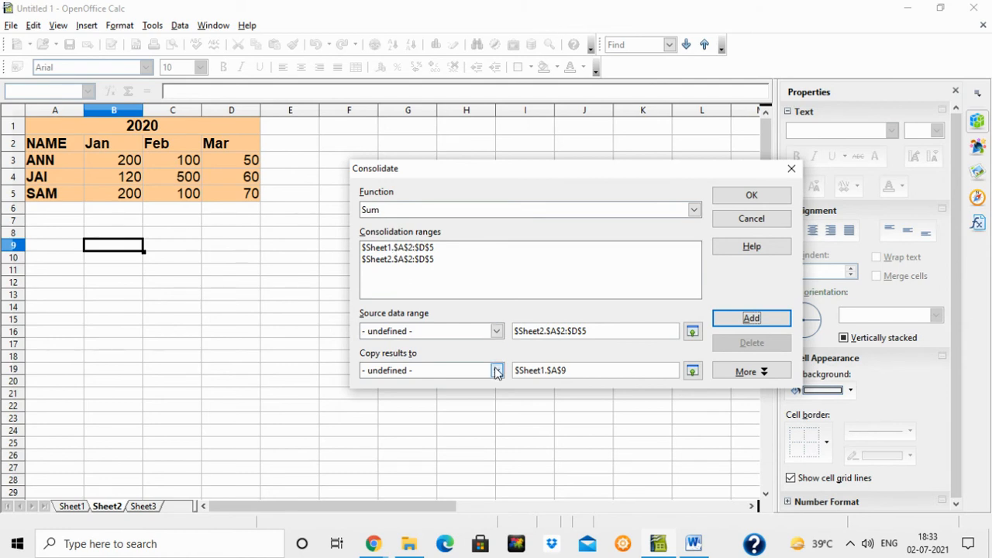
- Replace the results destination $Sheet1.$A$9 with cell $Sheet3.$A$2
click(692, 372)
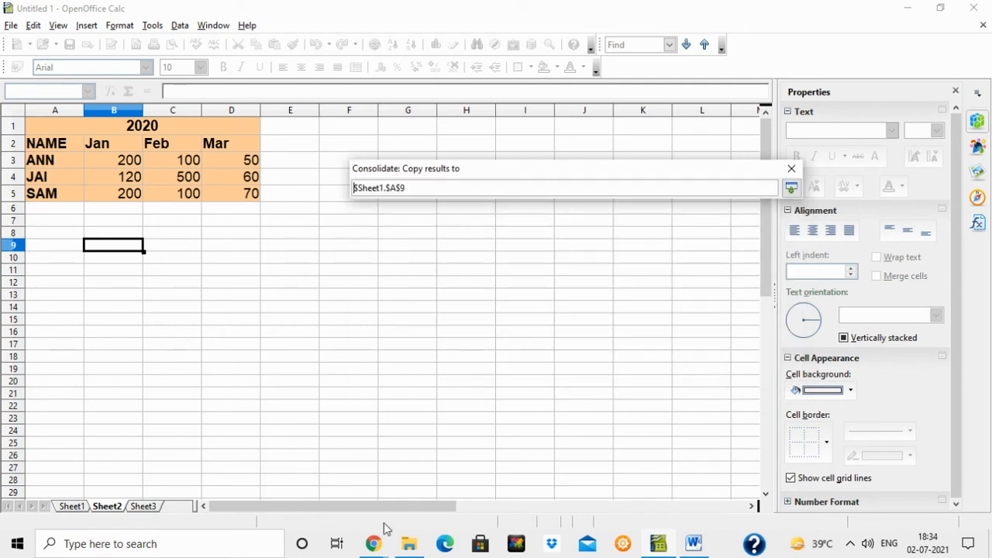
click(142, 507)
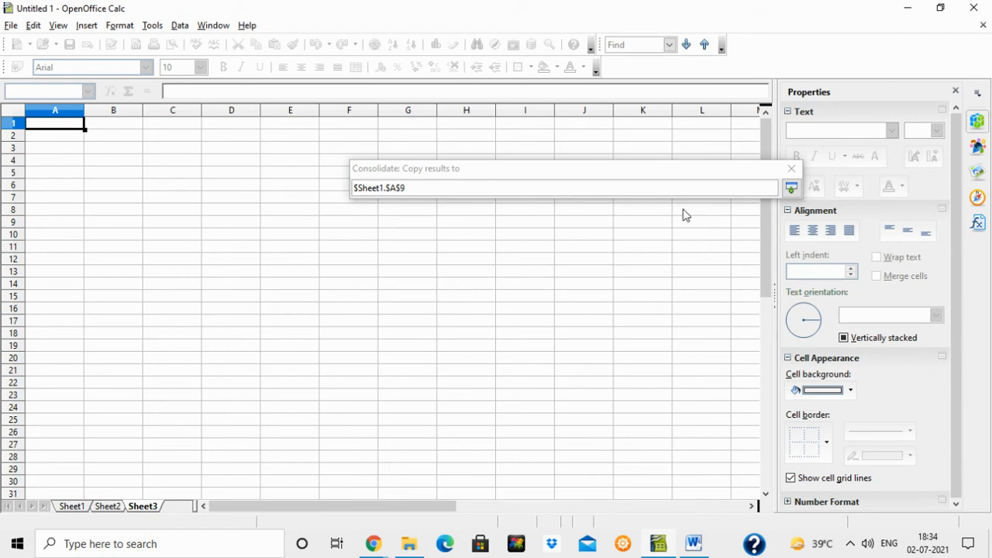
click(791, 189)
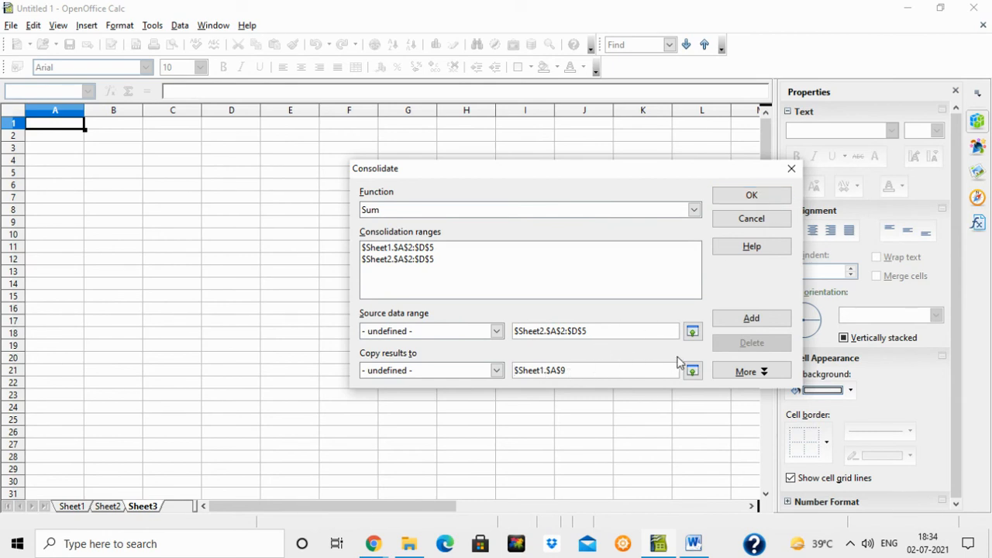
drag(561, 371, 457, 379)
key(BackSpace)
click(692, 370)
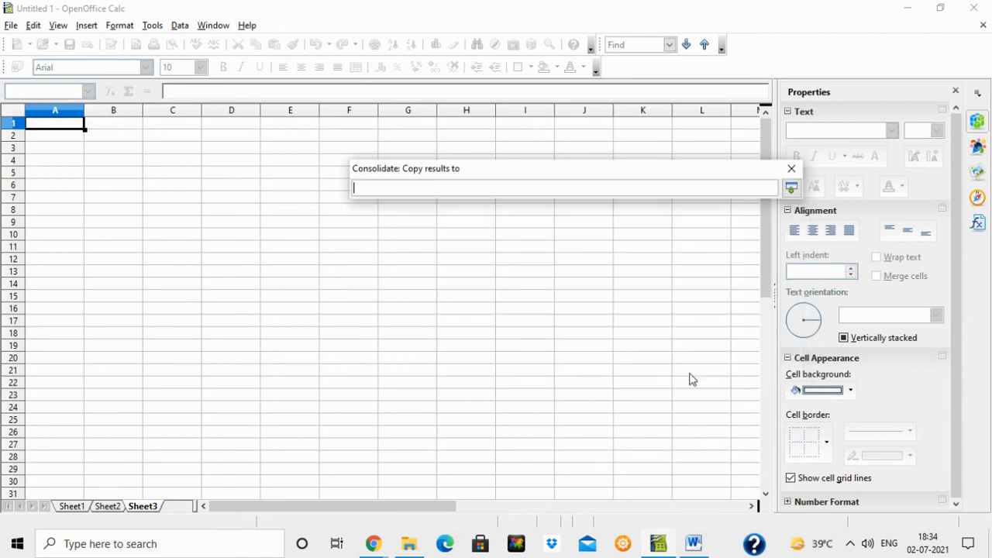
click(56, 136)
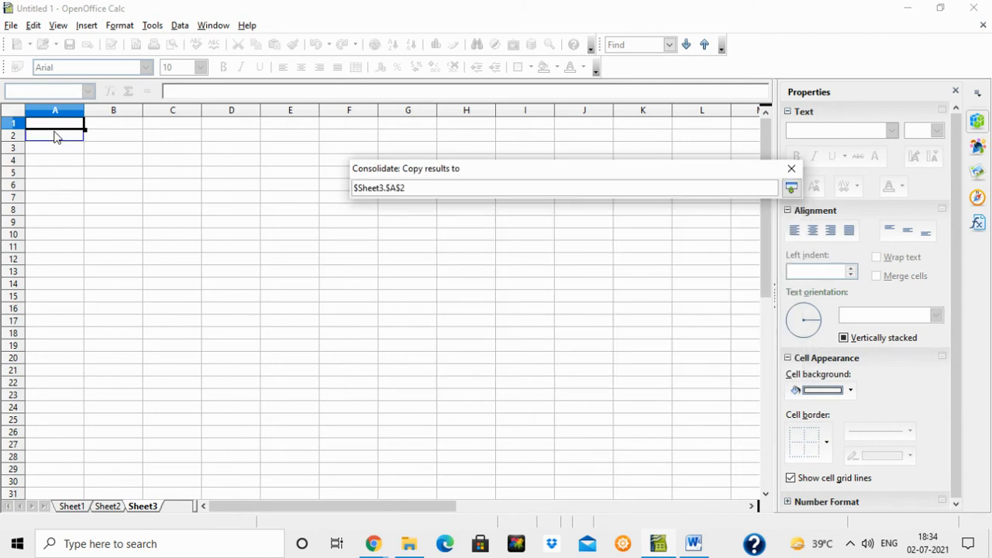
click(791, 188)
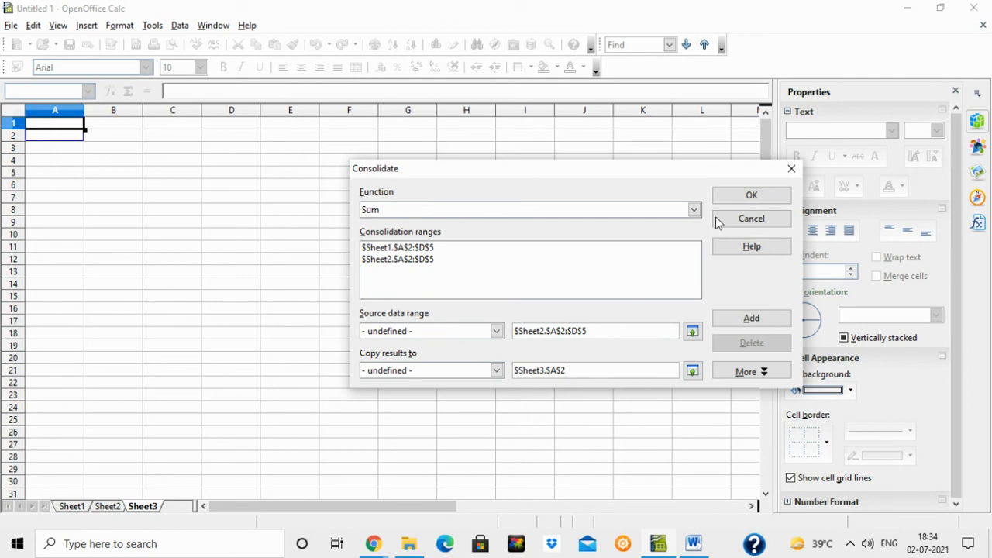
- Check that row labels, column labels and linking to source data are enabled, and run the consolidation
click(744, 373)
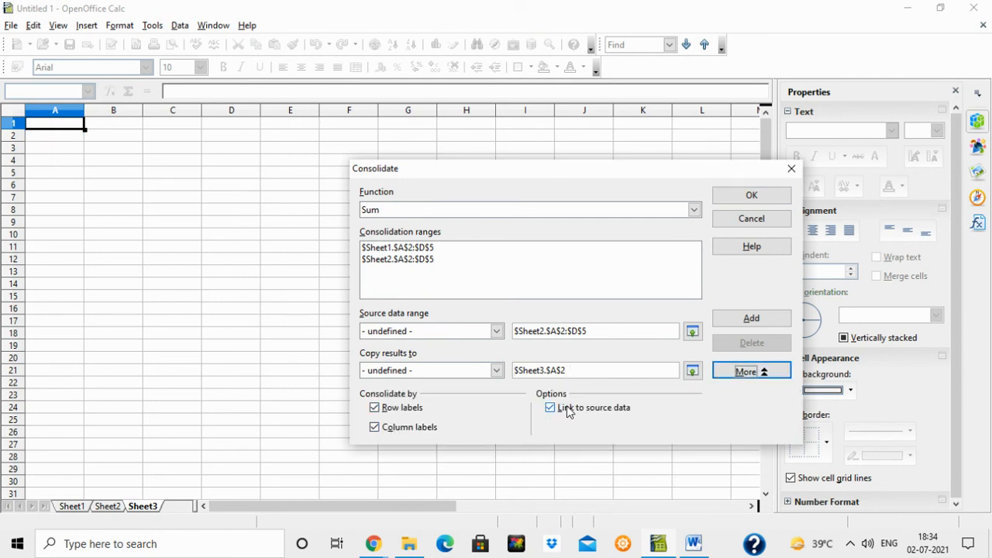
click(752, 195)
click(380, 166)
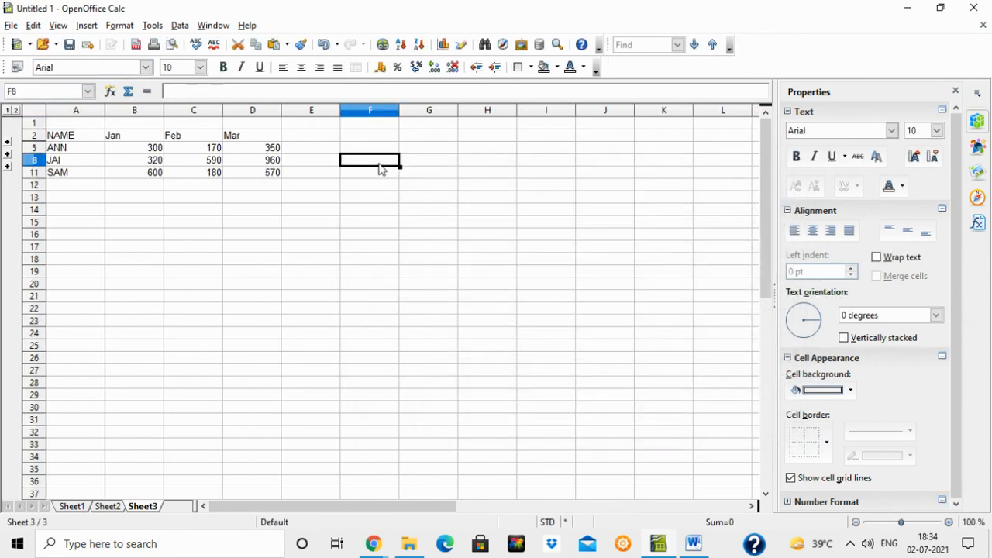
- Compare the source tables on Sheet1 and Sheet2 with the consolidated table on Sheet3
click(70, 508)
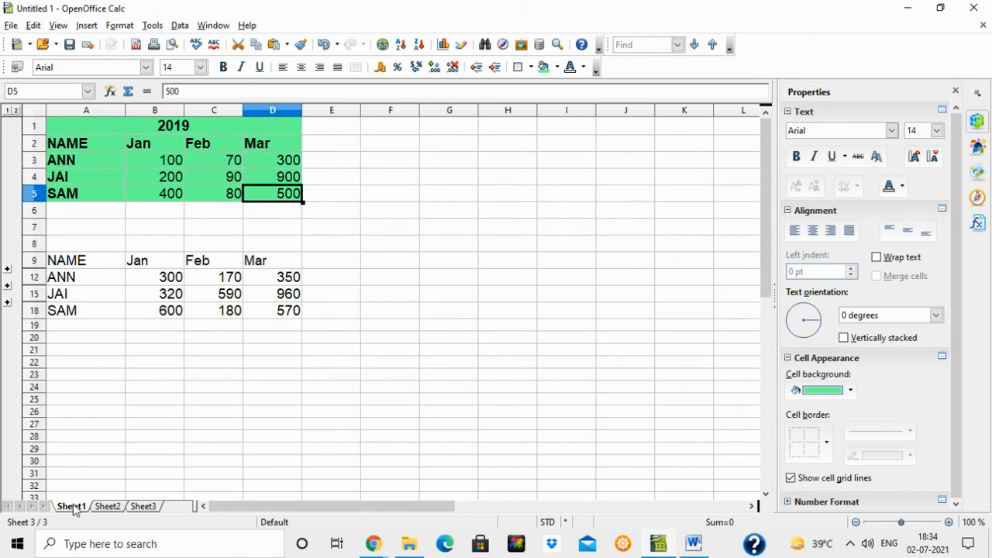
click(105, 506)
click(141, 507)
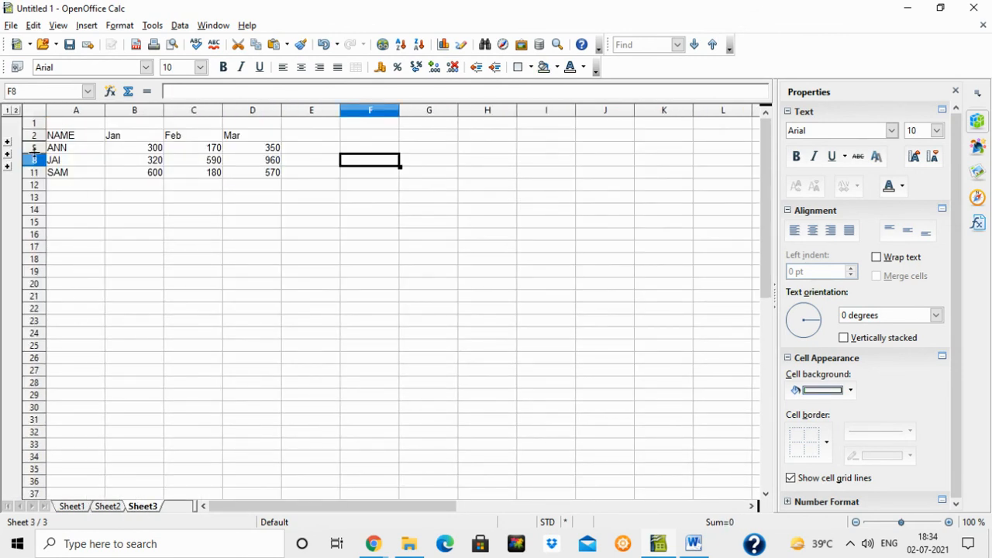
- Expand the three outline groups of the consolidated table on Sheet3 and widen column A to fit its row labels
click(7, 141)
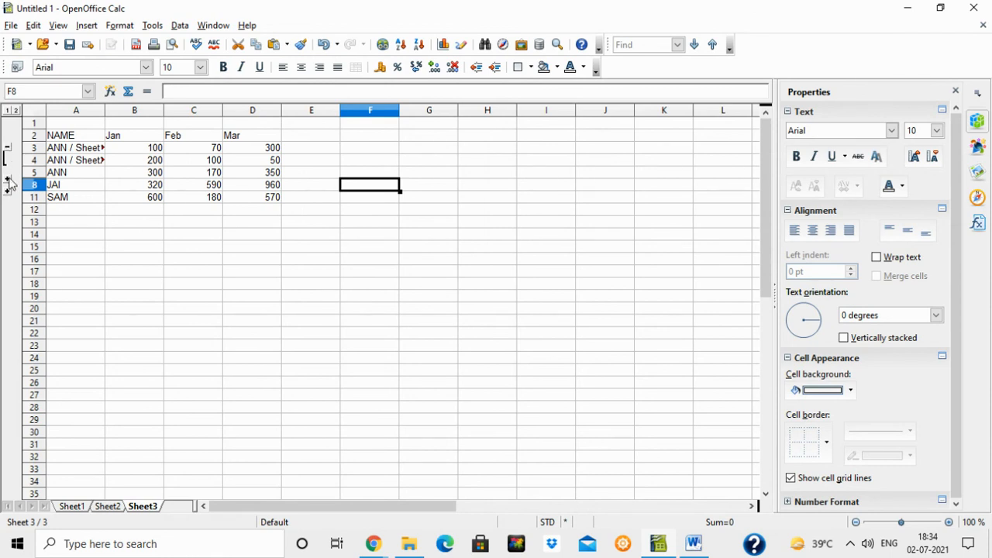
click(7, 179)
click(7, 216)
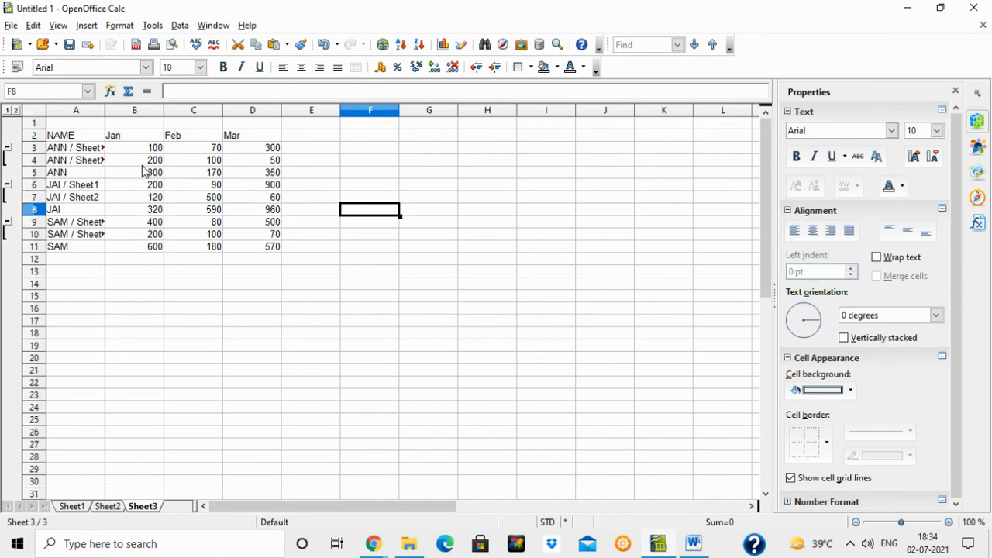
drag(105, 110, 168, 110)
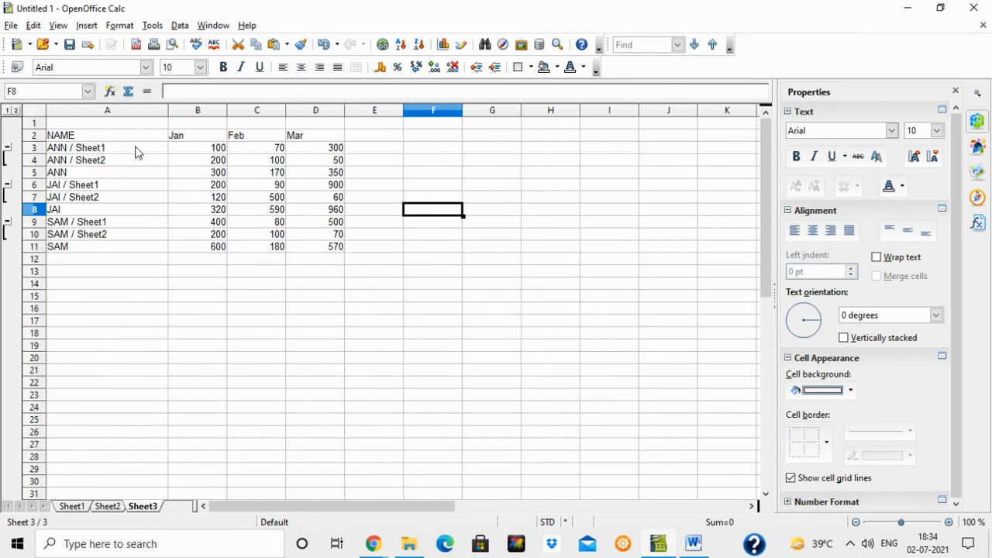
- Examine the link and sum formulas in B4:B8 of Sheet3 and review the source tables on Sheet2 and Sheet1
click(217, 163)
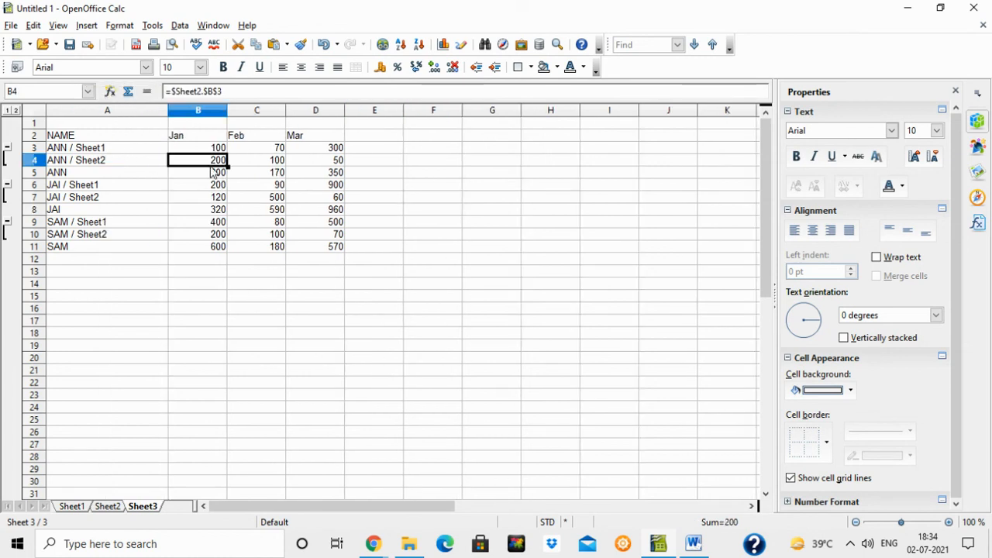
click(209, 174)
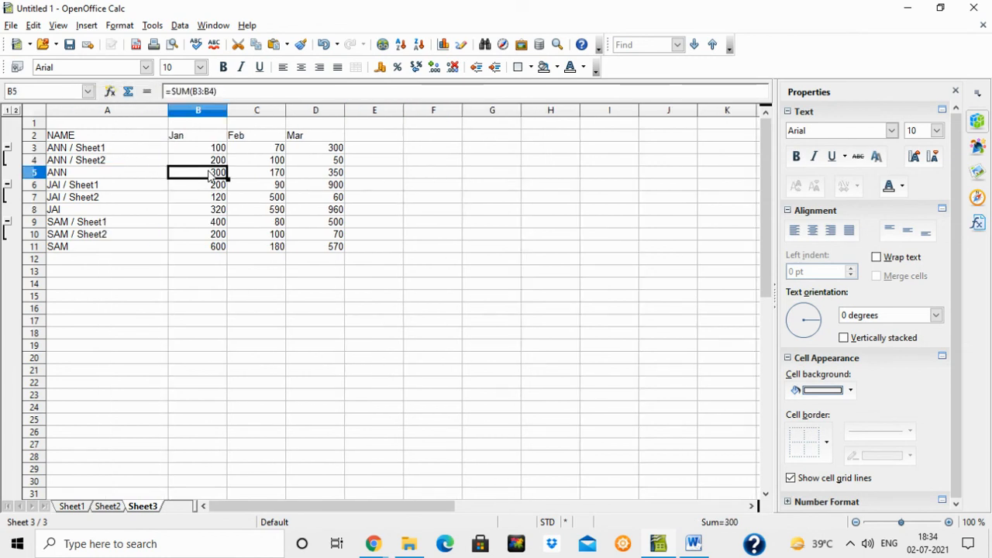
click(201, 189)
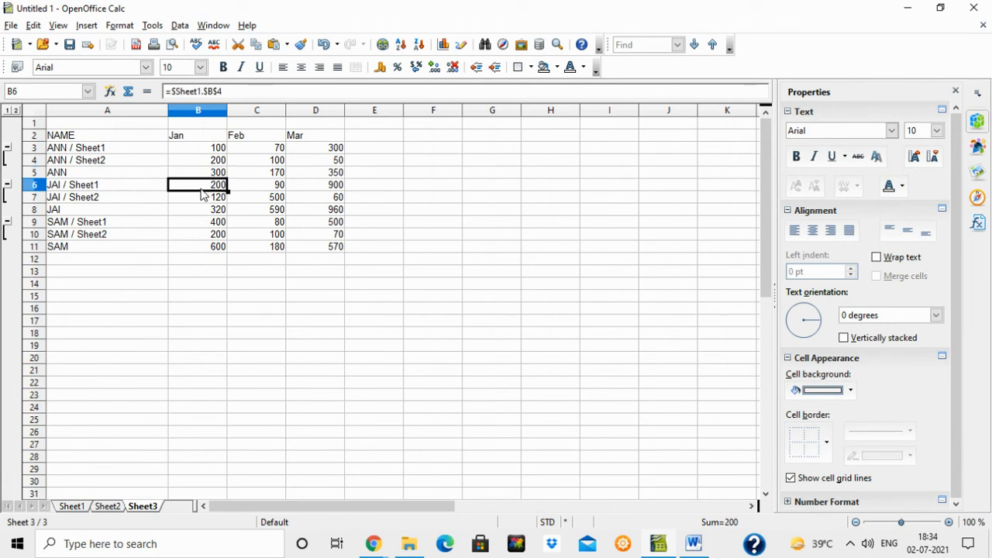
click(201, 205)
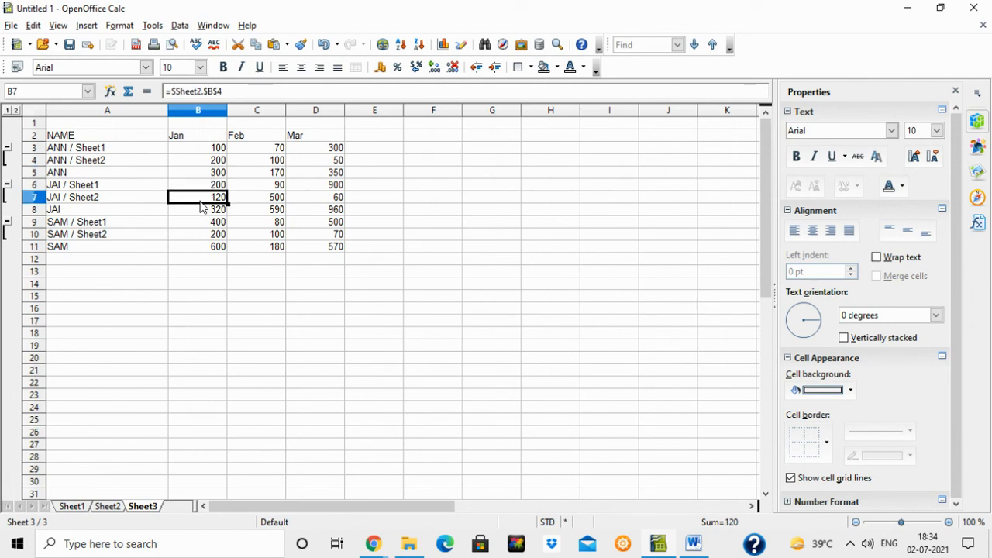
click(203, 216)
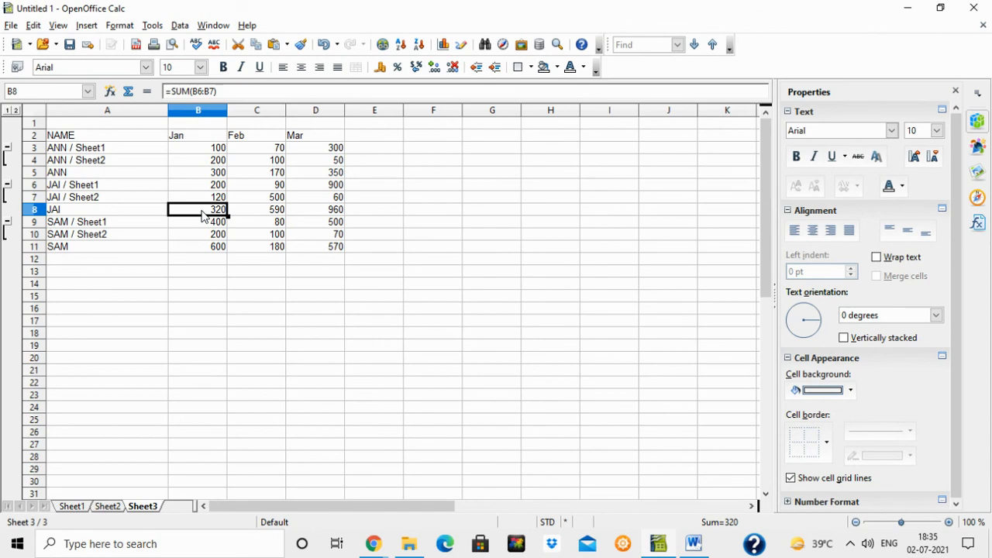
click(81, 507)
click(106, 506)
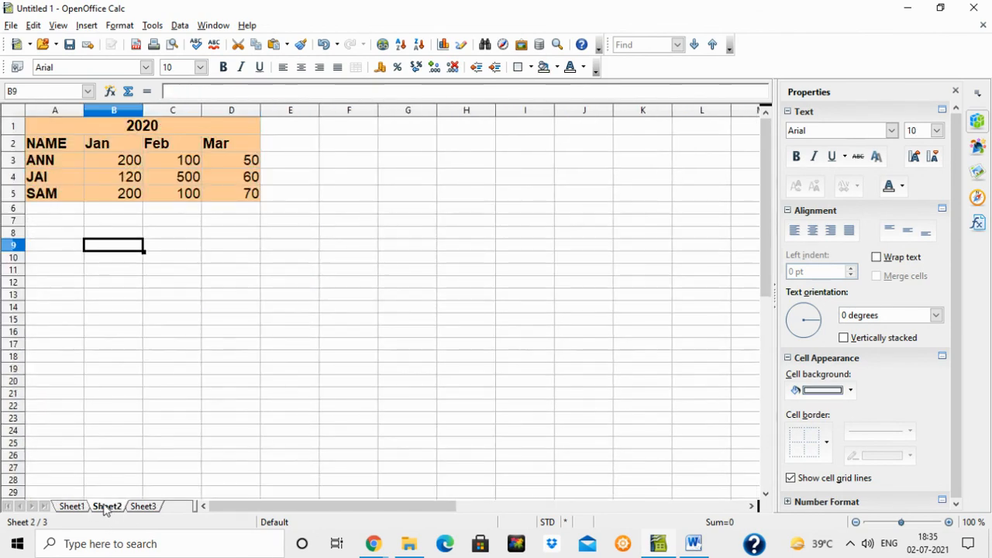
click(73, 507)
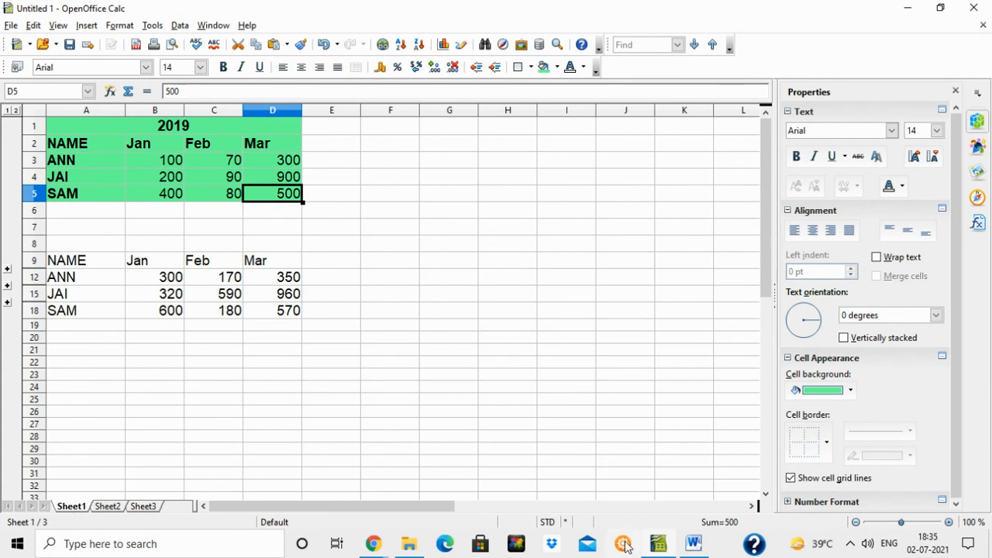
click(374, 544)
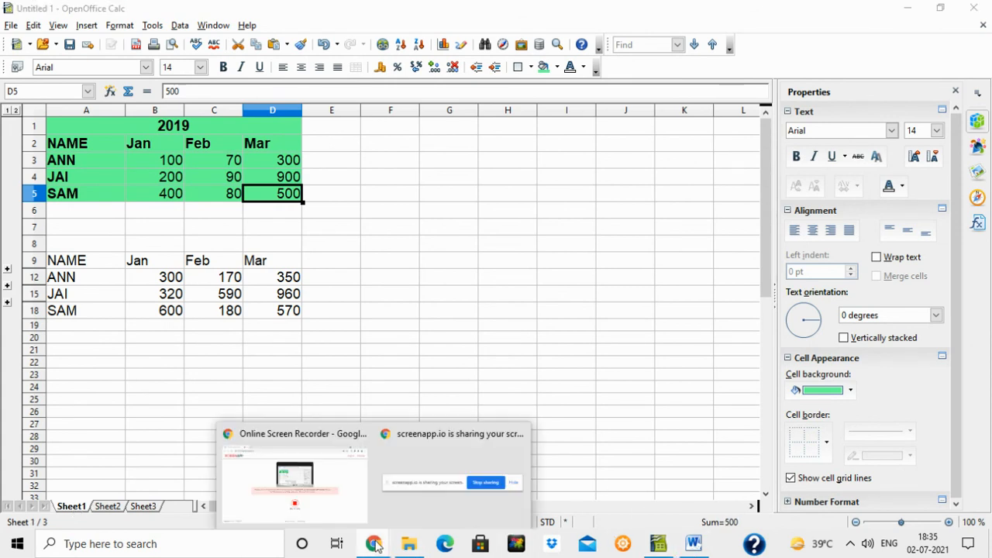